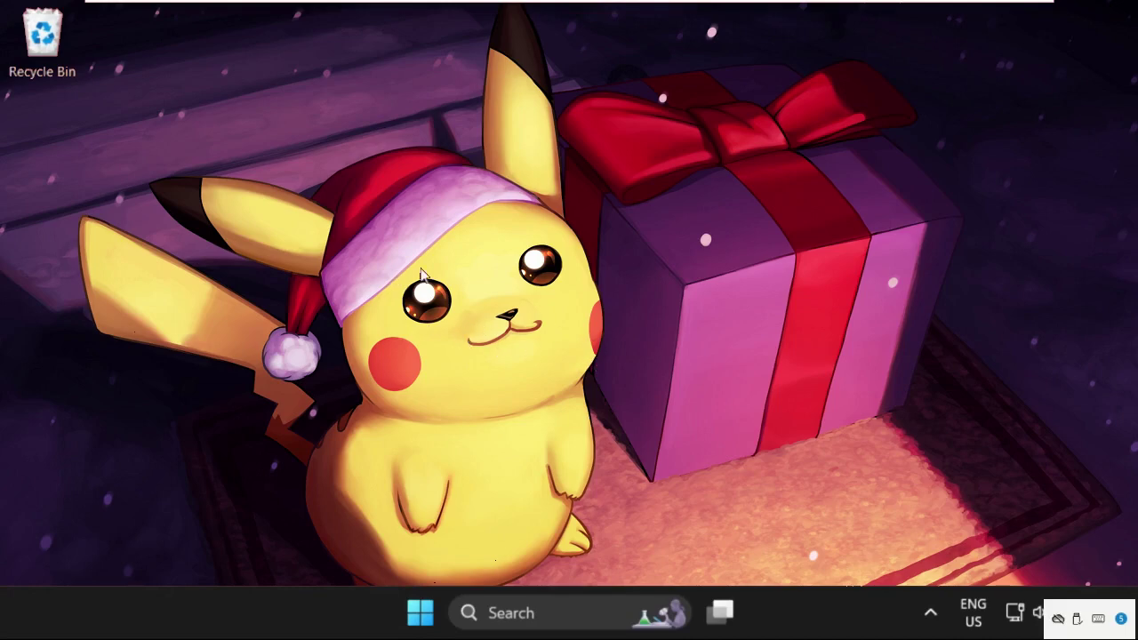
# Open Task Manager from the taskbar and bring up its Create new task dialog.
pyautogui.rightClick(248, 620)
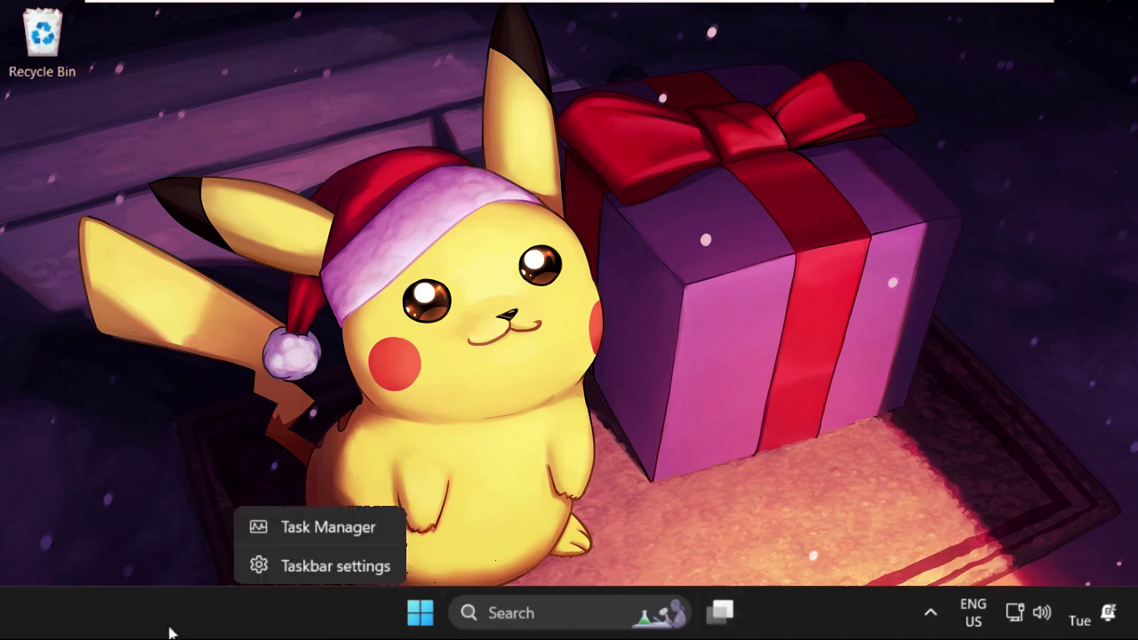
pyautogui.click(302, 528)
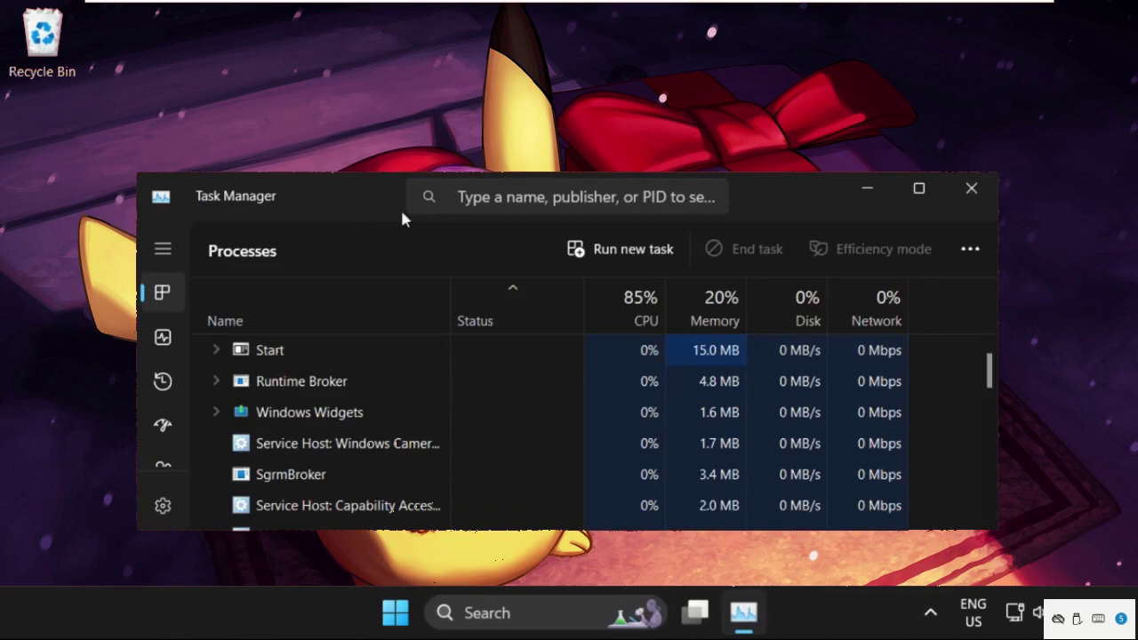
pyautogui.moveTo(400, 214); pyautogui.dragTo(377, 125)
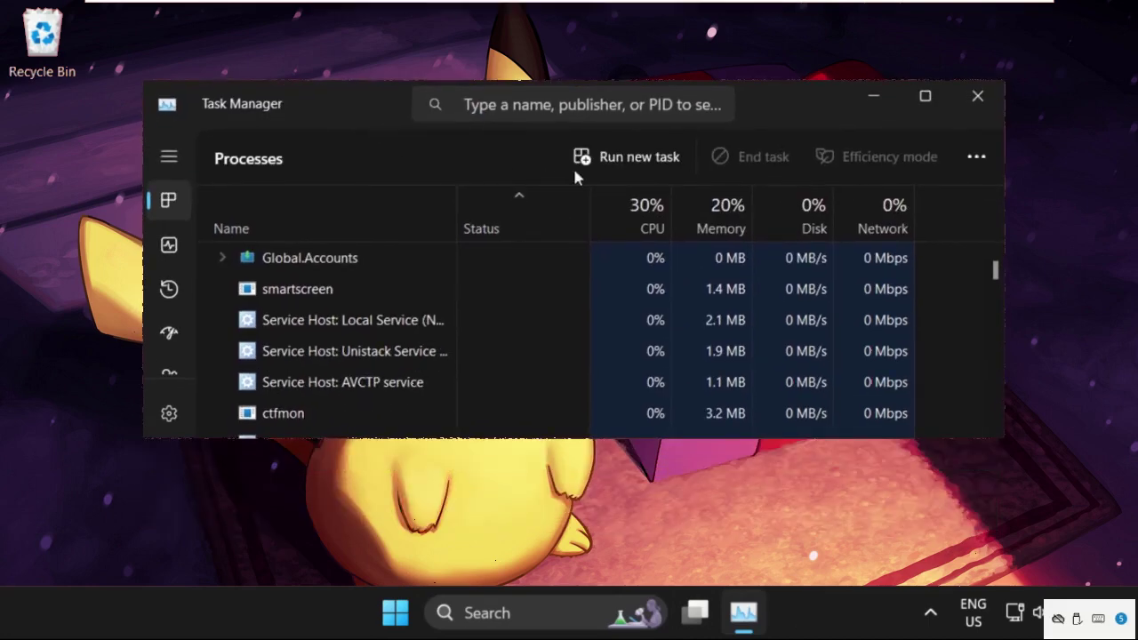
pyautogui.click(655, 163)
pyautogui.moveTo(457, 109); pyautogui.dragTo(751, 271)
# Browse to the C:\Windows\System32 folder for the new task's program.
pyautogui.click(800, 474)
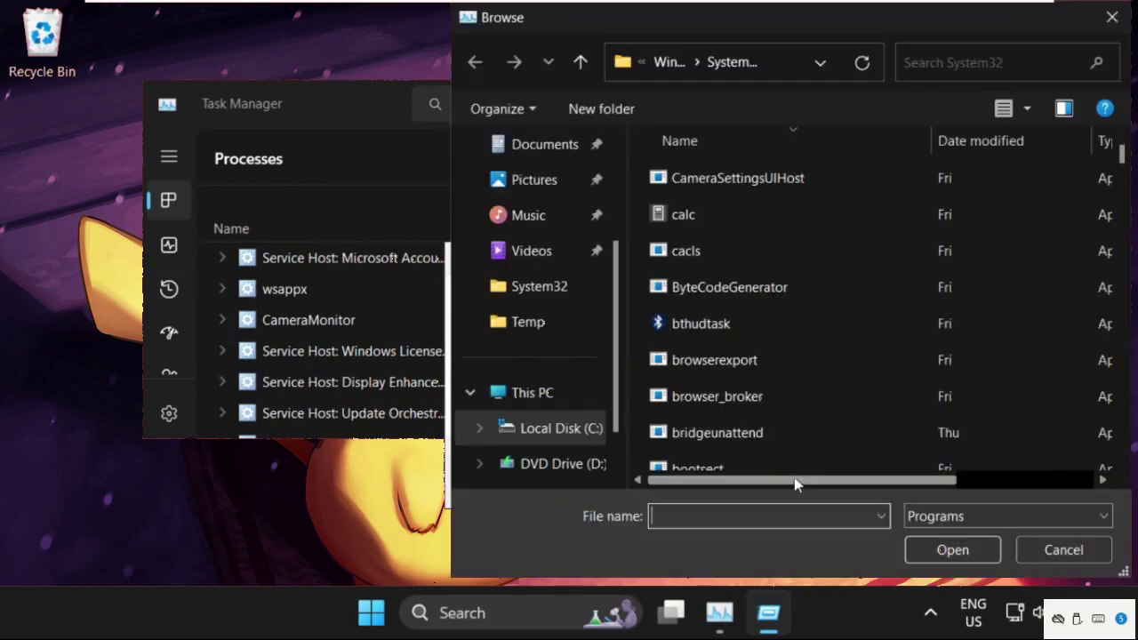
pyautogui.click(525, 396)
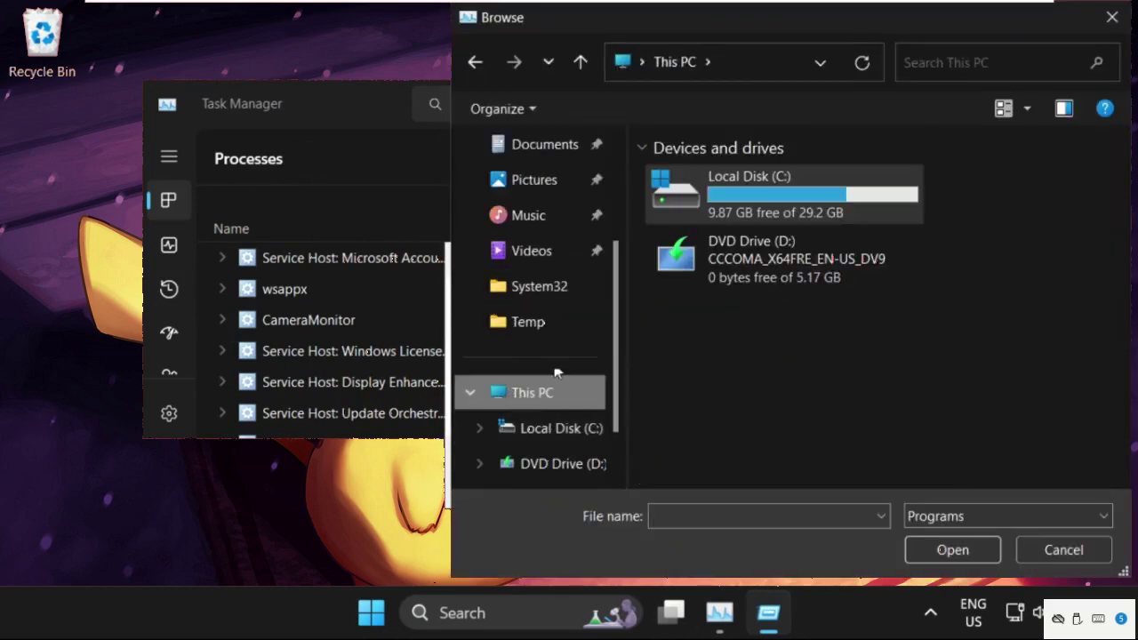
pyautogui.doubleClick(751, 200)
pyautogui.scroll(-3, 747, 320)
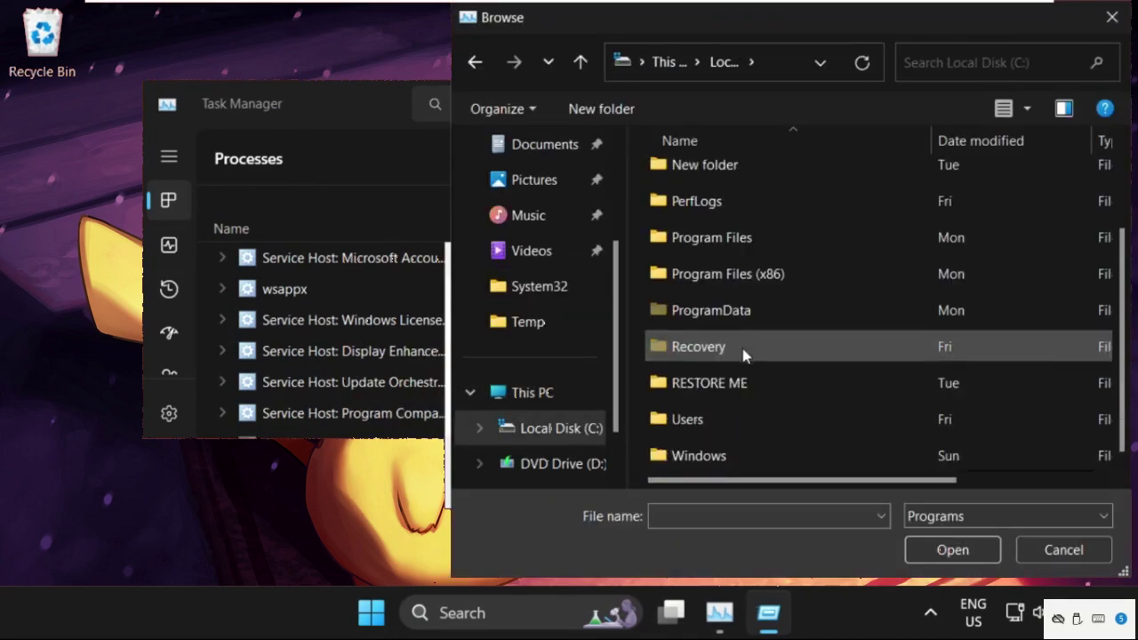
pyautogui.doubleClick(699, 455)
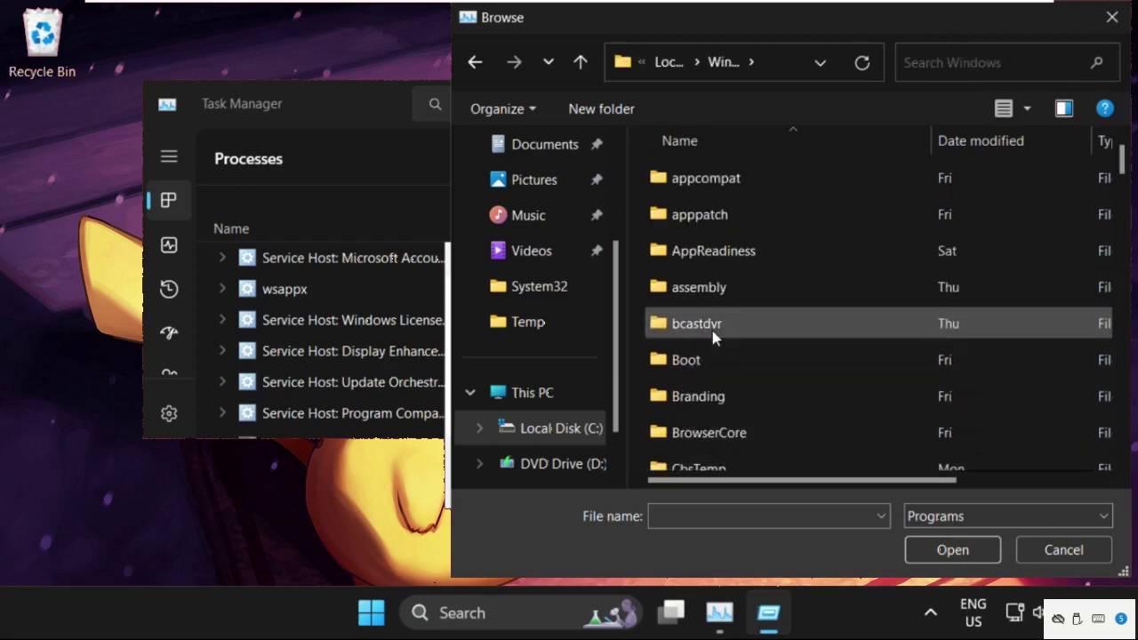
pyautogui.scroll(-20, 714, 336)
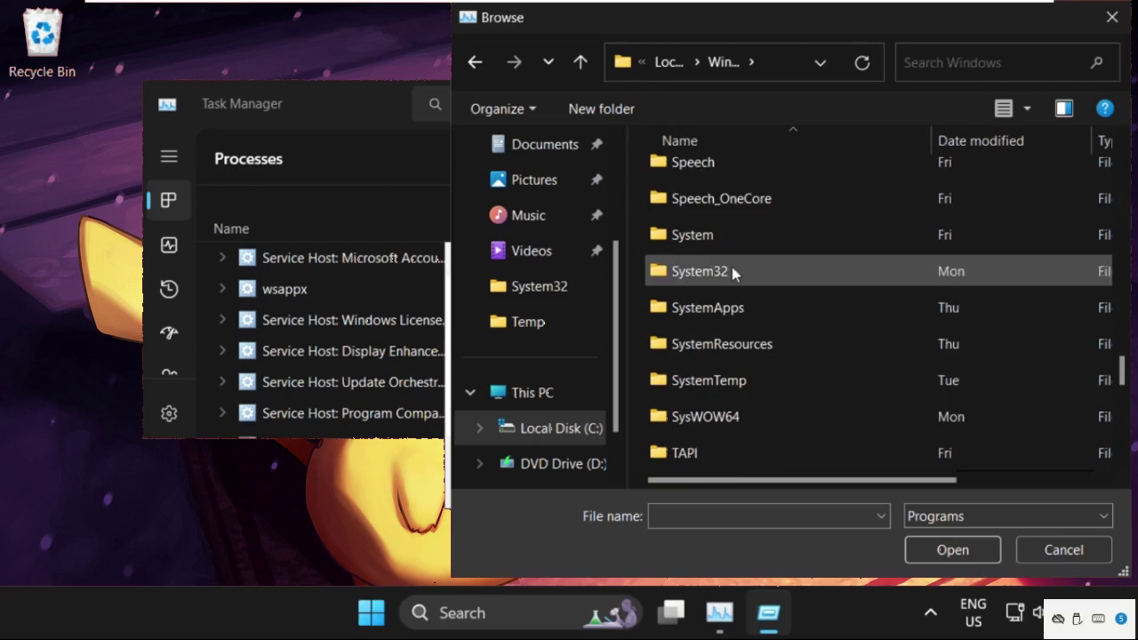
pyautogui.click(751, 265)
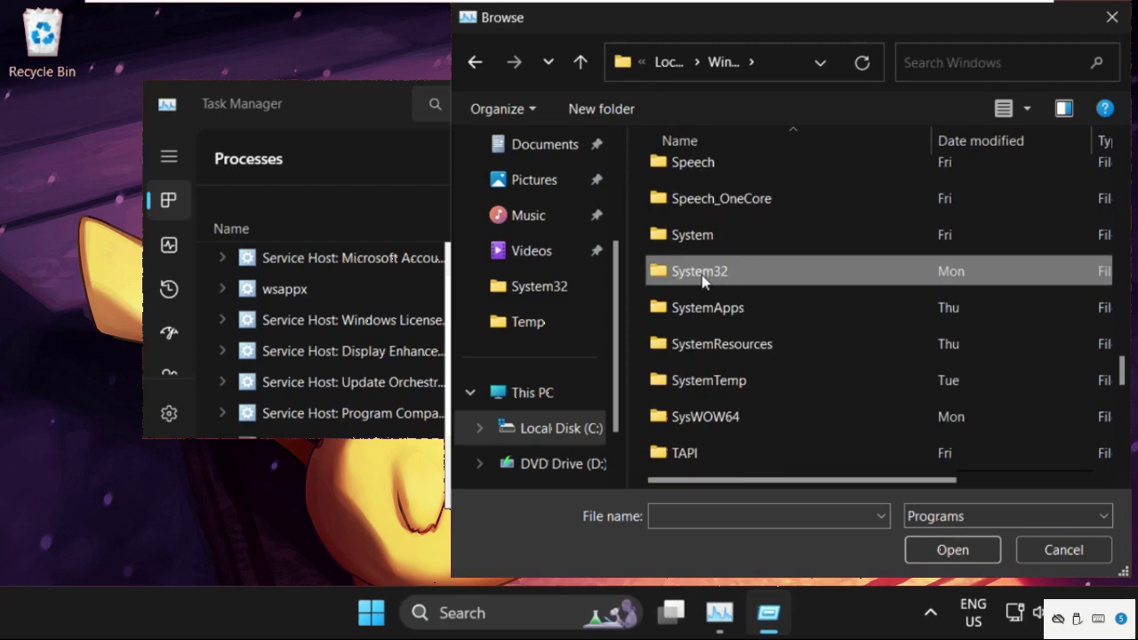
pyautogui.doubleClick(722, 275)
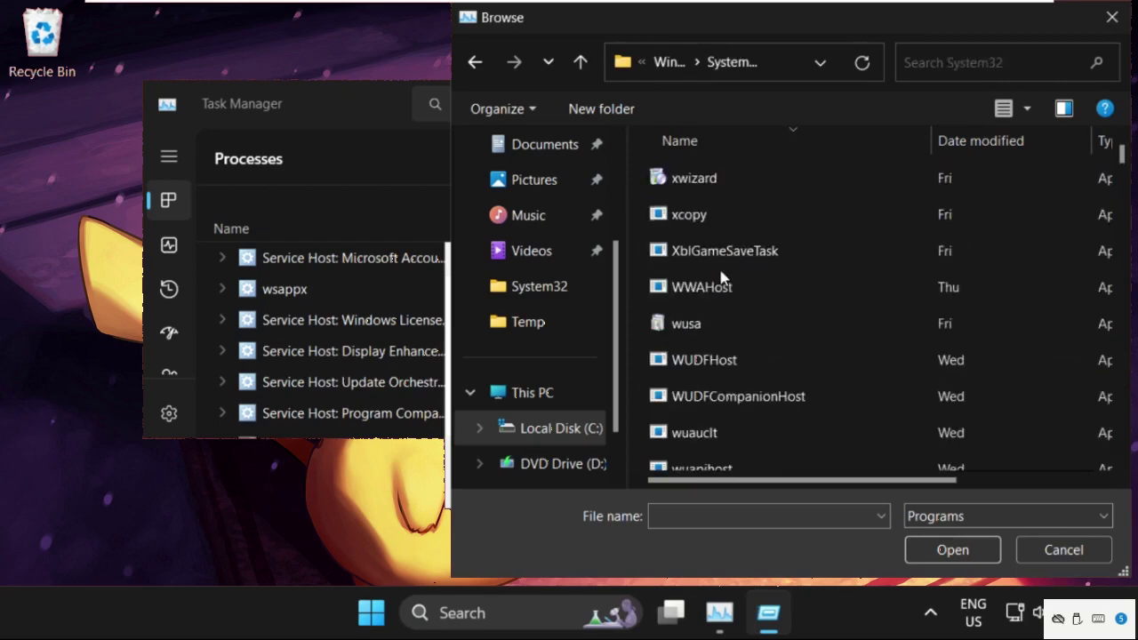
# Pick cmd from System32 and run it as a new task with administrative privileges.
pyautogui.click(726, 288)
pyautogui.scroll(-8, 725, 284)
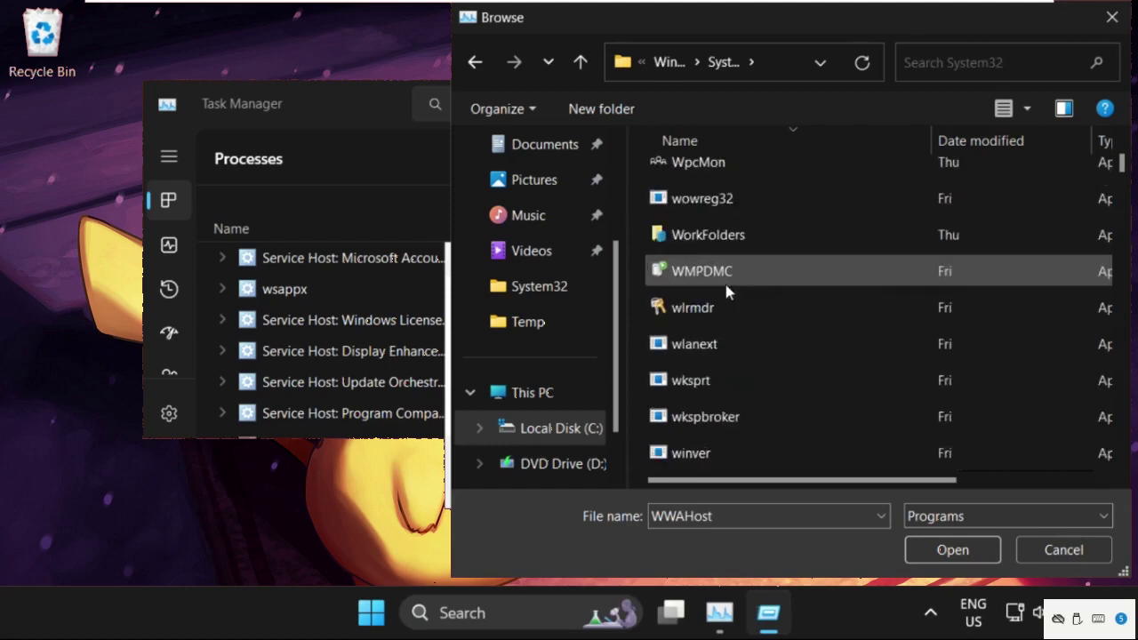
pyautogui.write('curl')
pyautogui.scroll(-2, 725, 285)
pyautogui.scroll(-4, 726, 284)
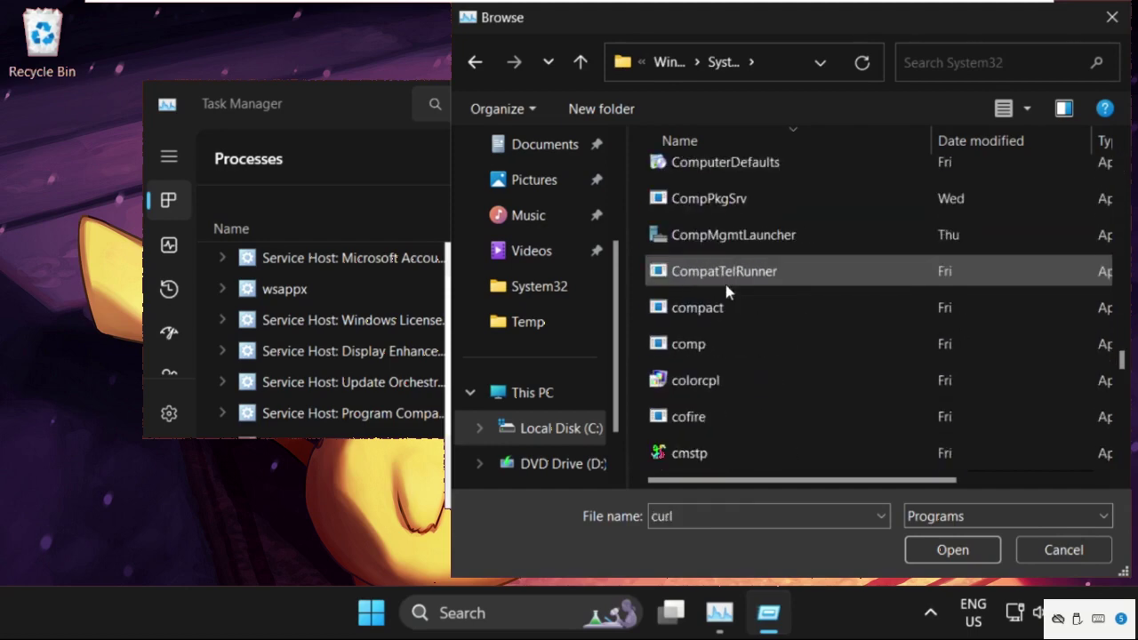
pyautogui.scroll(1, 725, 284)
pyautogui.scroll(-2, 725, 284)
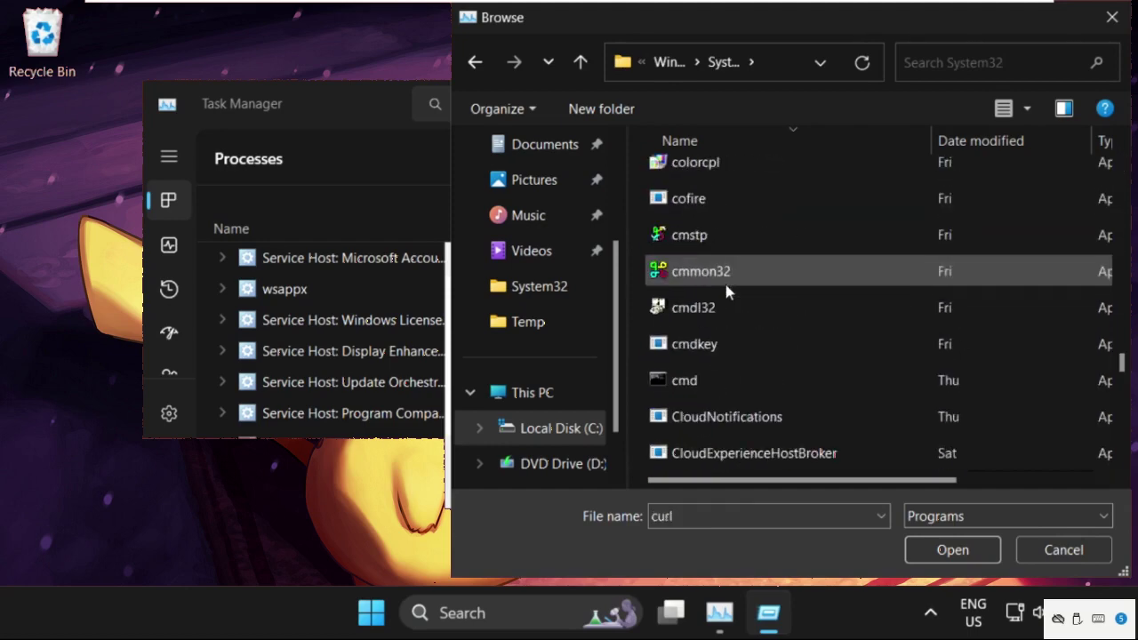
pyautogui.click(721, 386)
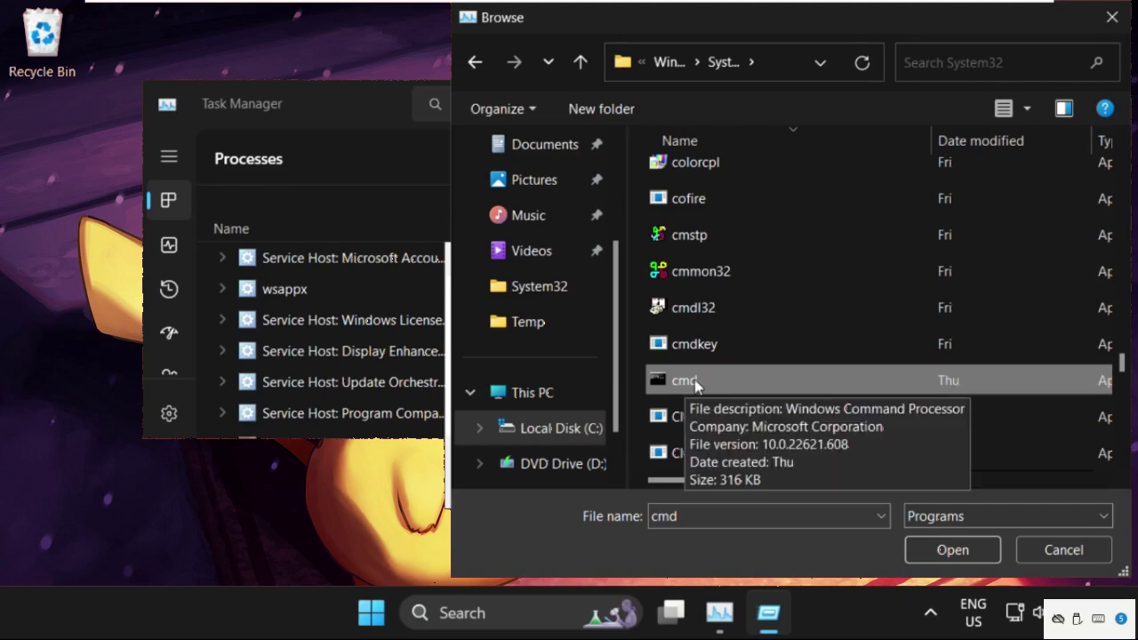
pyautogui.click(949, 549)
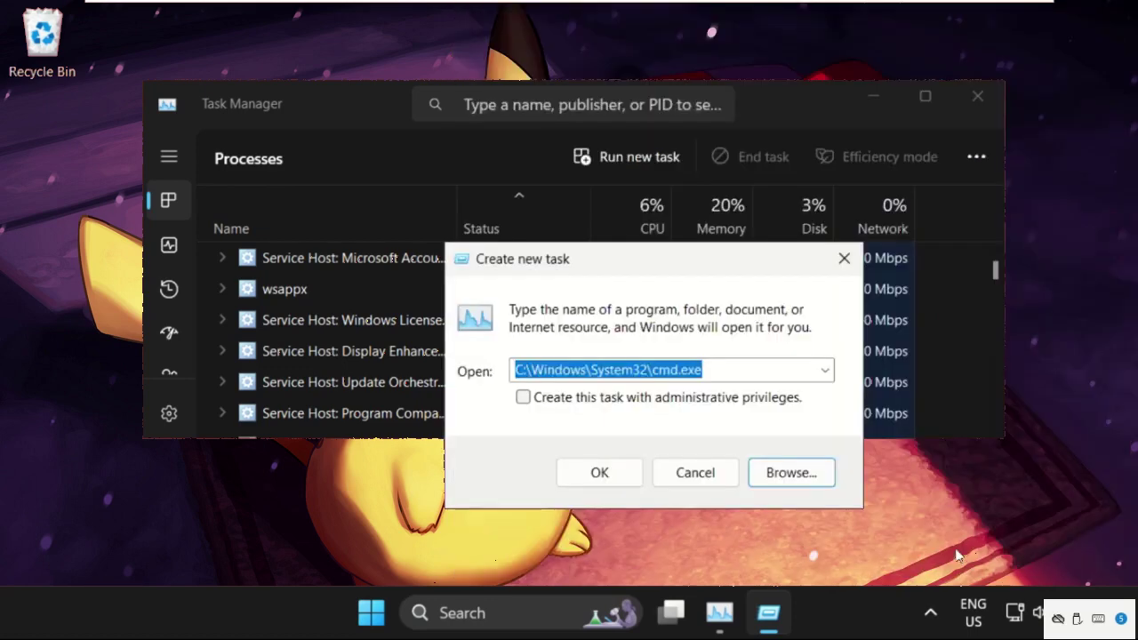
pyautogui.click(522, 398)
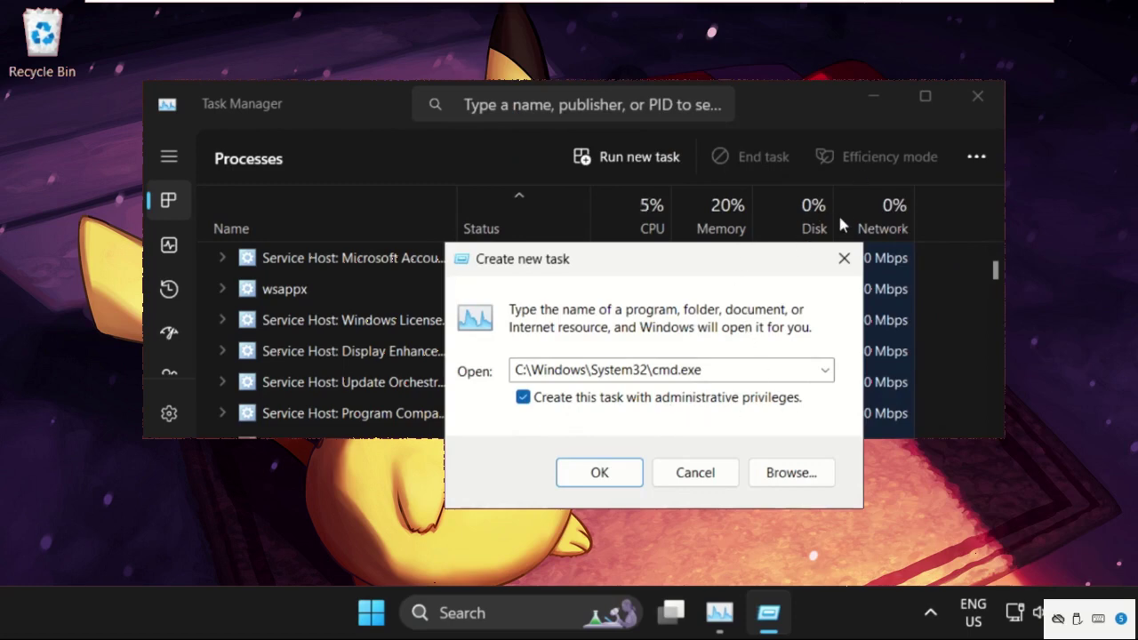
# Close Task Manager and run msdt.exe -id DeviceDiagnostic in the administrator Command Prompt.
pyautogui.click(611, 477)
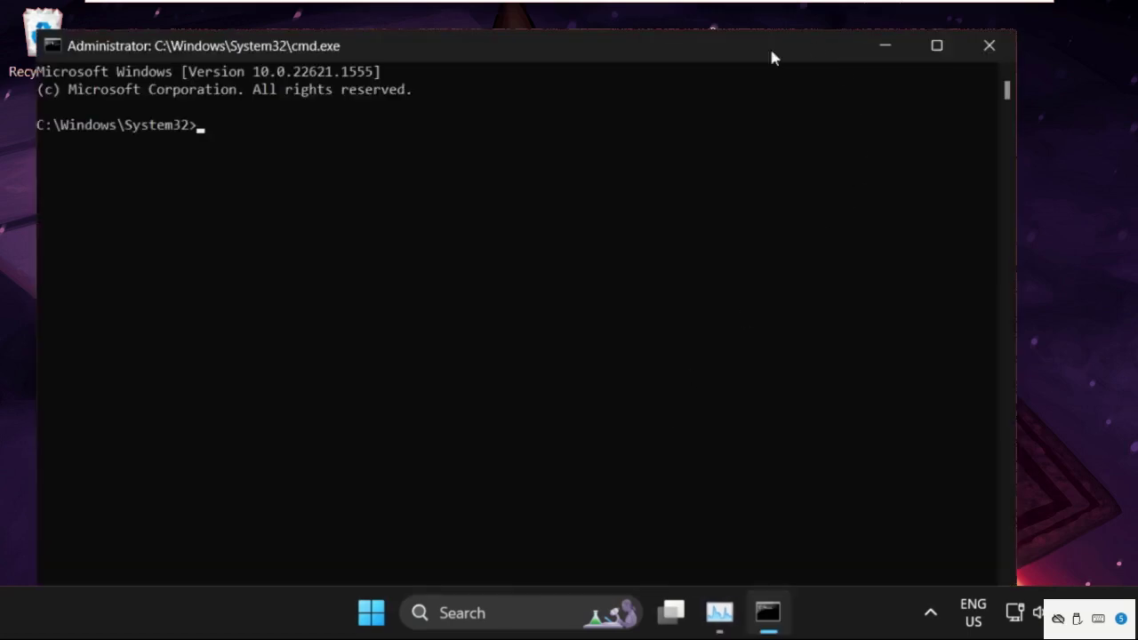
pyautogui.moveTo(771, 58); pyautogui.dragTo(791, 192)
pyautogui.click(980, 94)
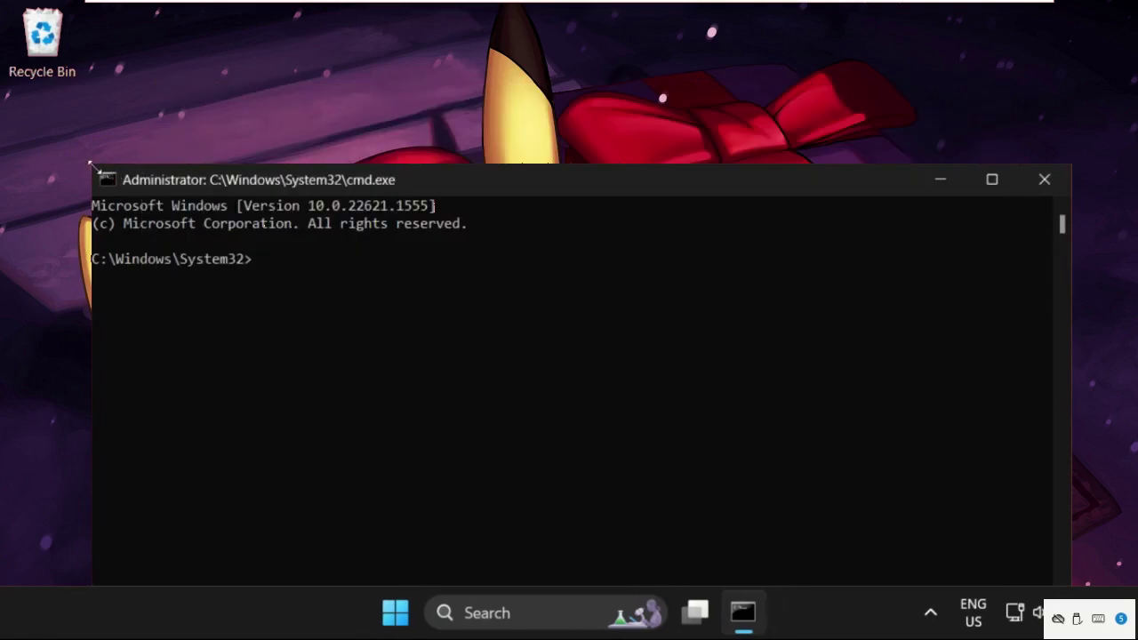
pyautogui.moveTo(89, 166); pyautogui.dragTo(336, 105)
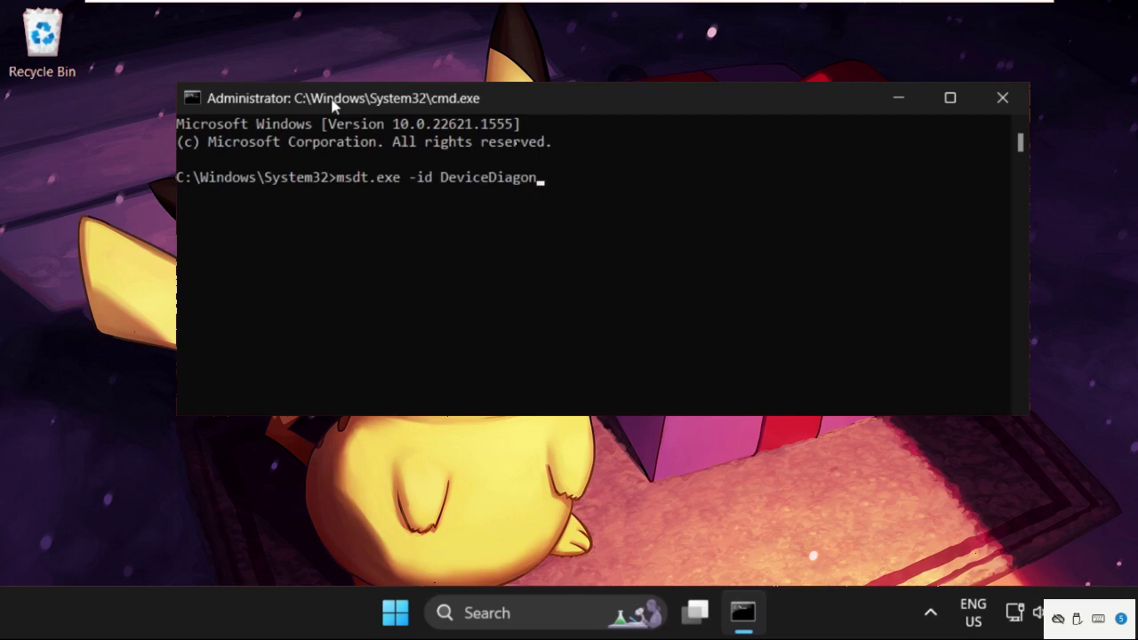
pyautogui.press('Return')
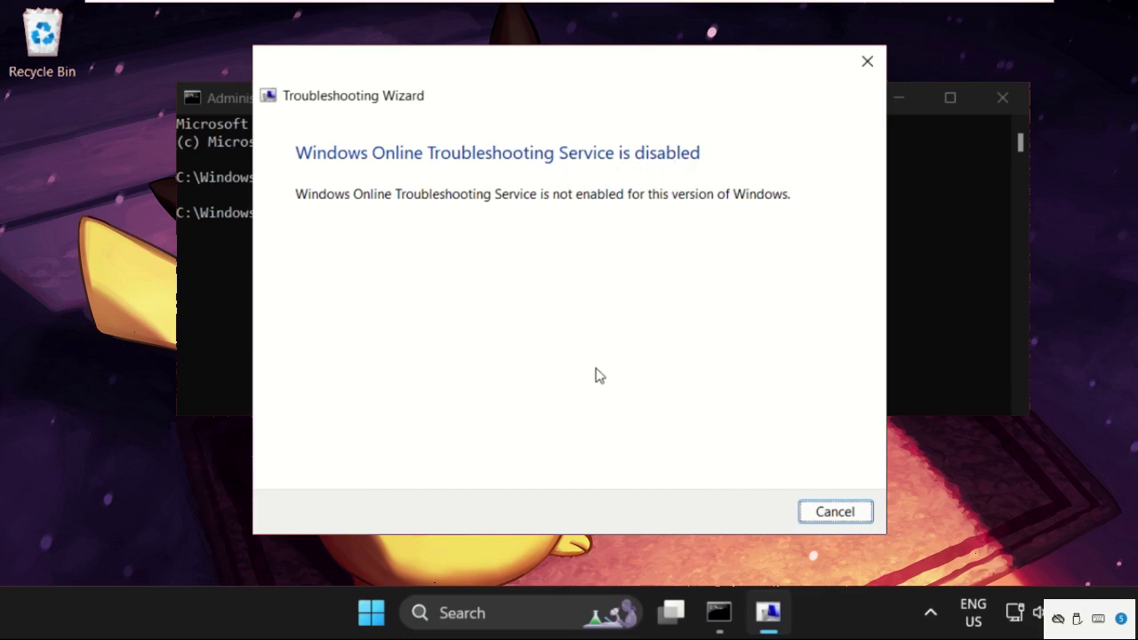
# Cancel the Troubleshooting Wizard's 'Windows Online Troubleshooting Service is disabled' message.
pyautogui.click(835, 512)
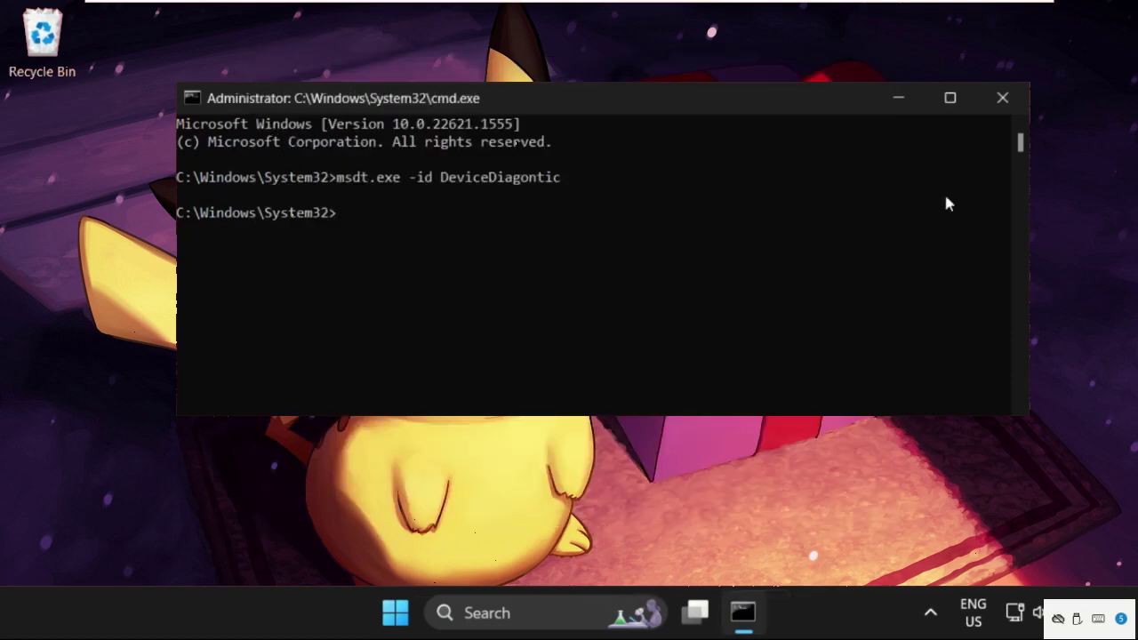
# Close Command Prompt and open Device Manager by searching 'device'.
pyautogui.click(1005, 99)
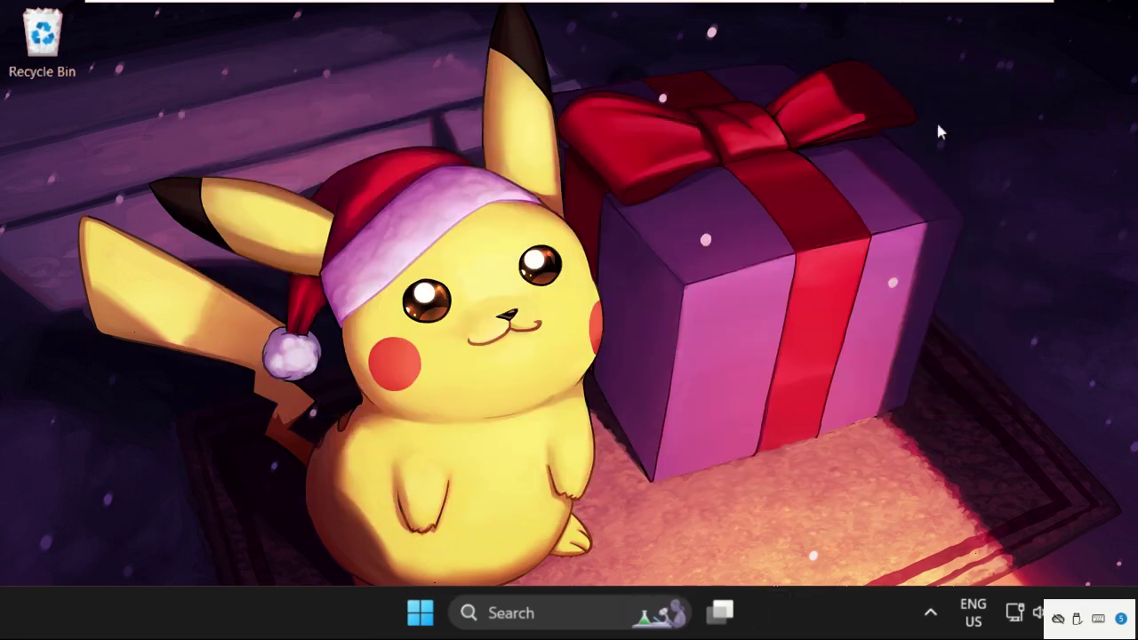
pyautogui.click(477, 617)
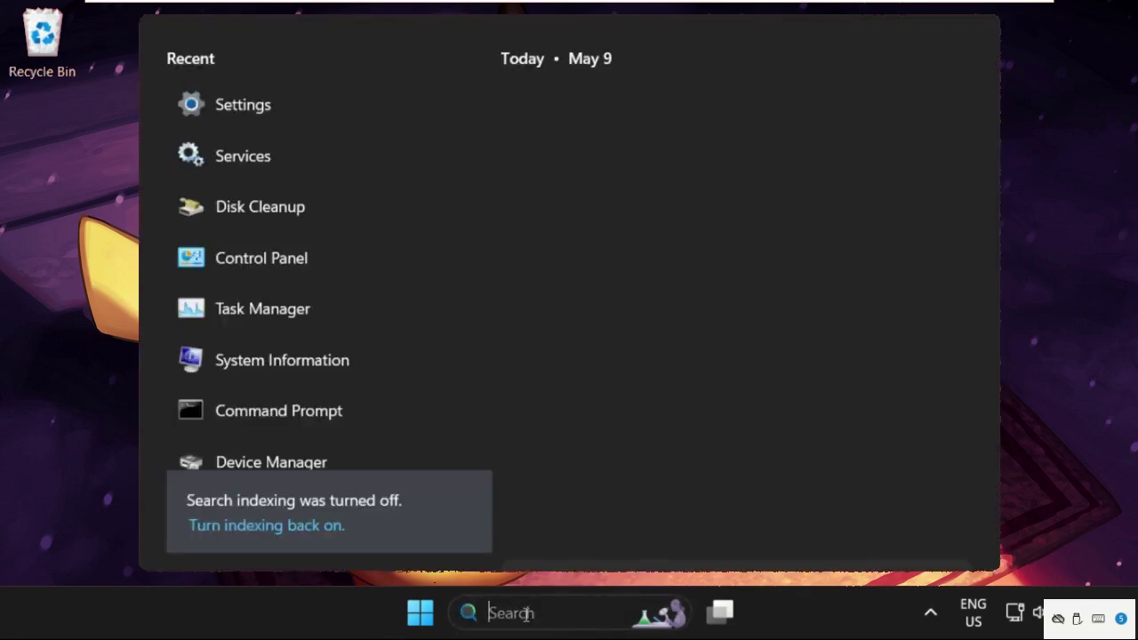
pyautogui.write('device Manager')
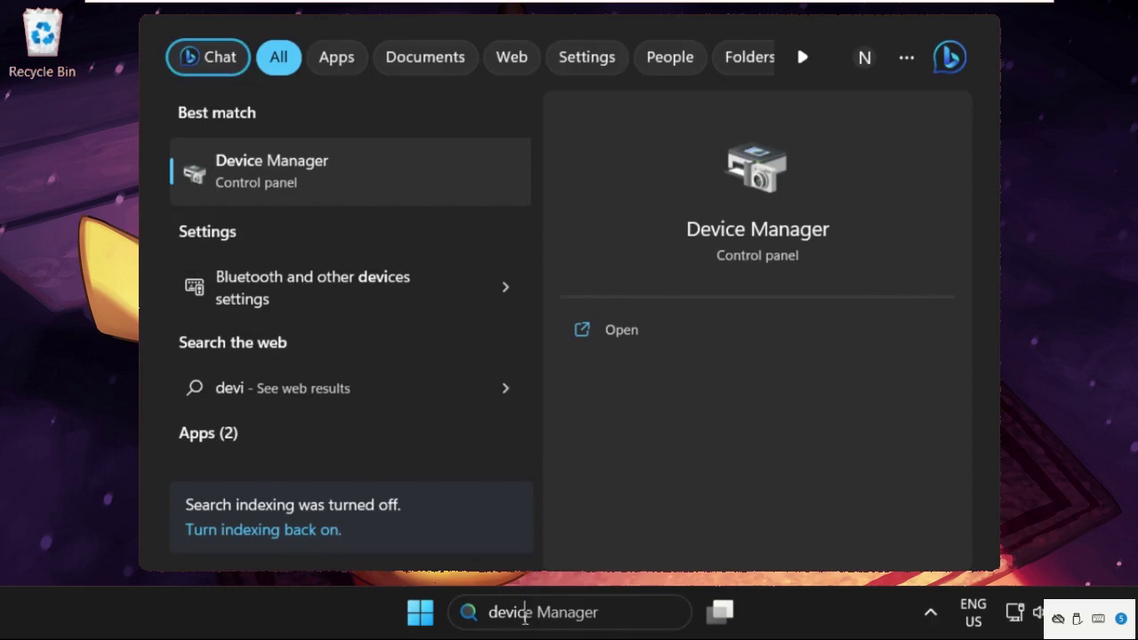
pyautogui.click(395, 185)
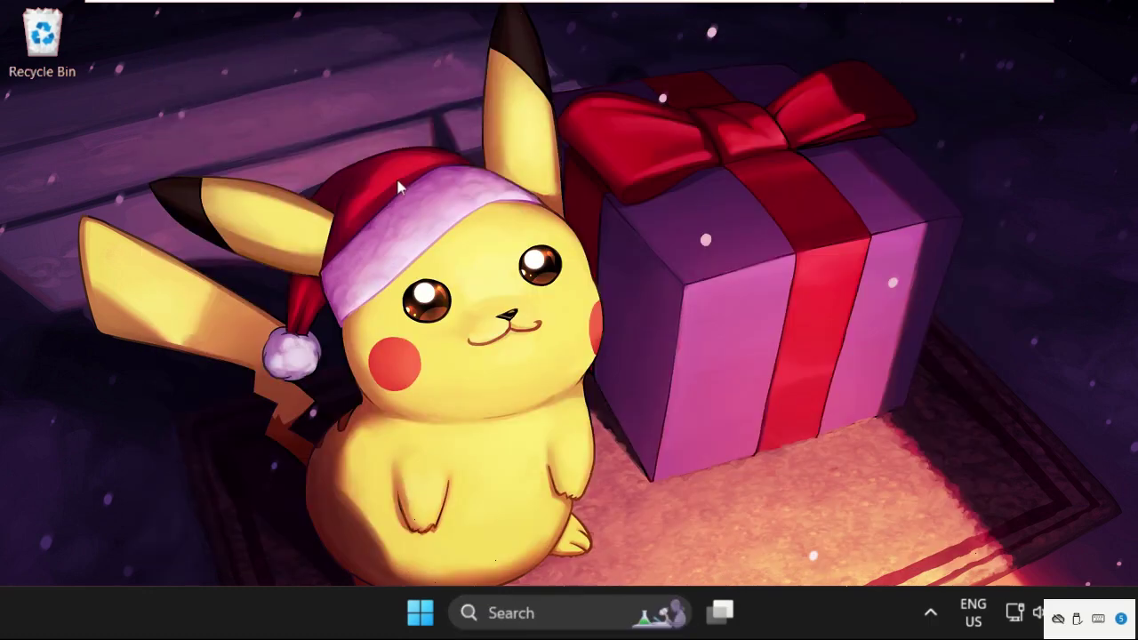
pyautogui.moveTo(306, 70); pyautogui.dragTo(477, 75)
# Automatically search for an updated driver for the first HID-compliant mouse, then close its dialogs.
pyautogui.click(311, 341)
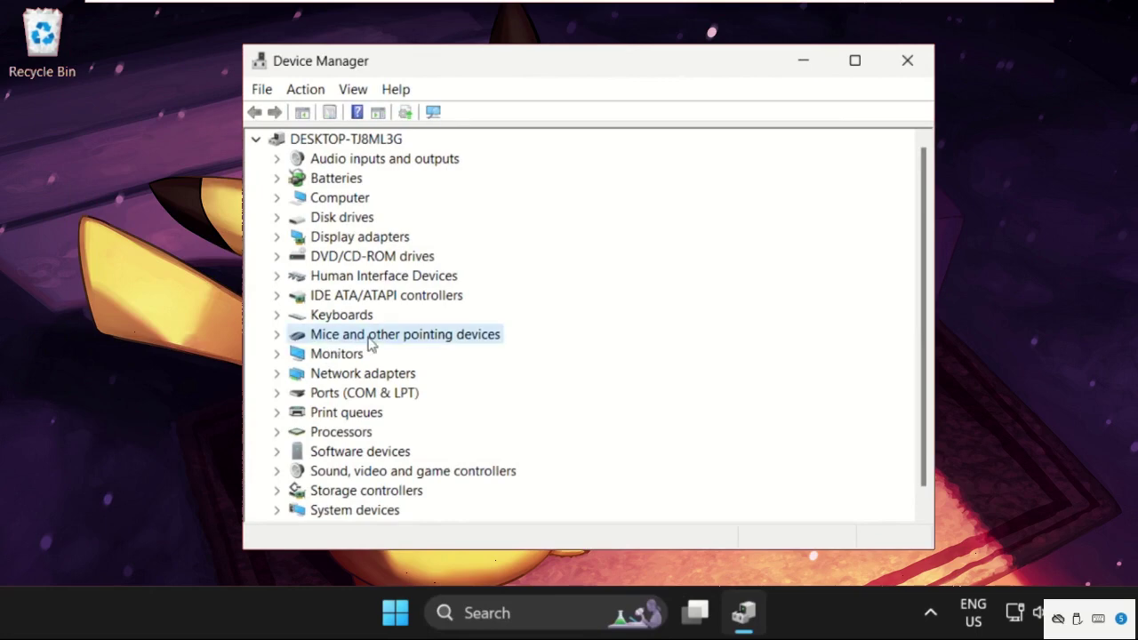
pyautogui.click(277, 336)
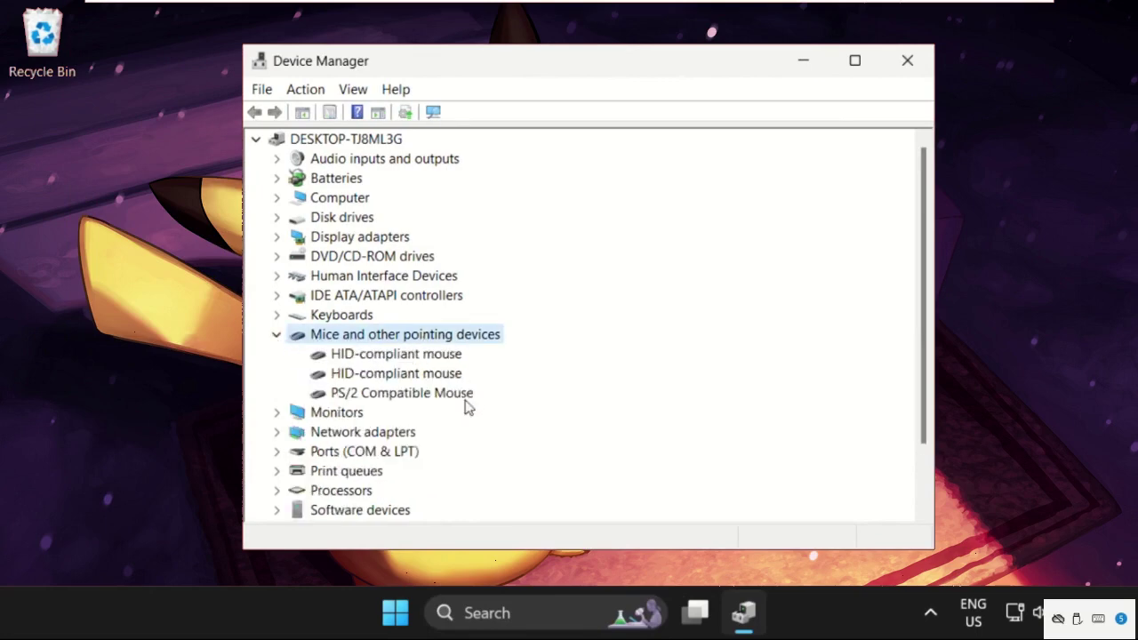
pyautogui.rightClick(400, 356)
pyautogui.click(461, 486)
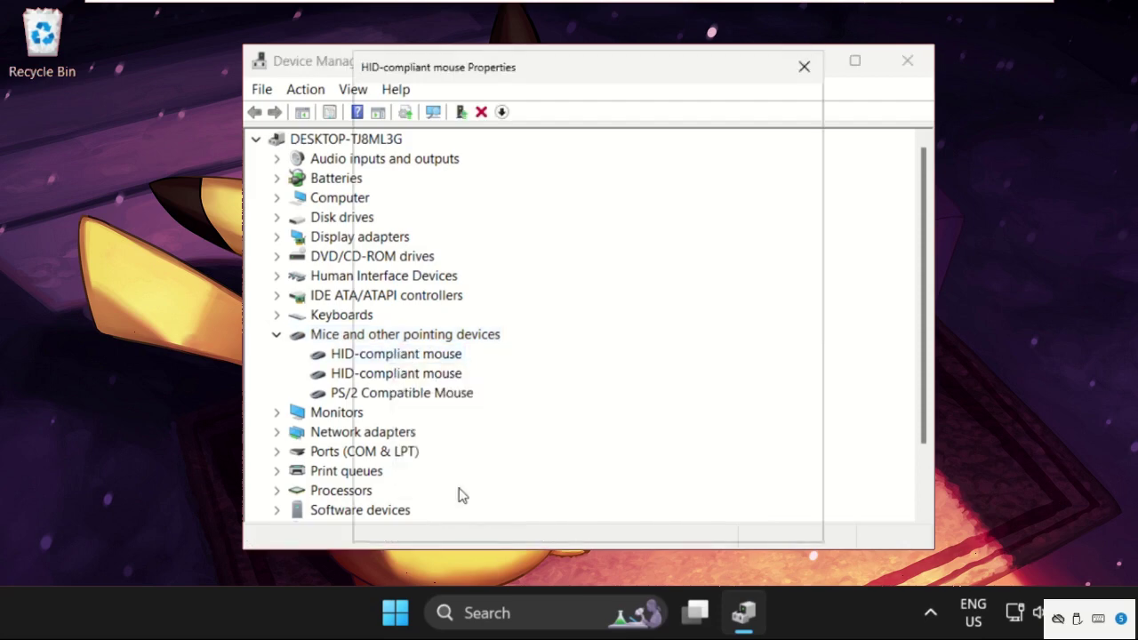
pyautogui.click(449, 109)
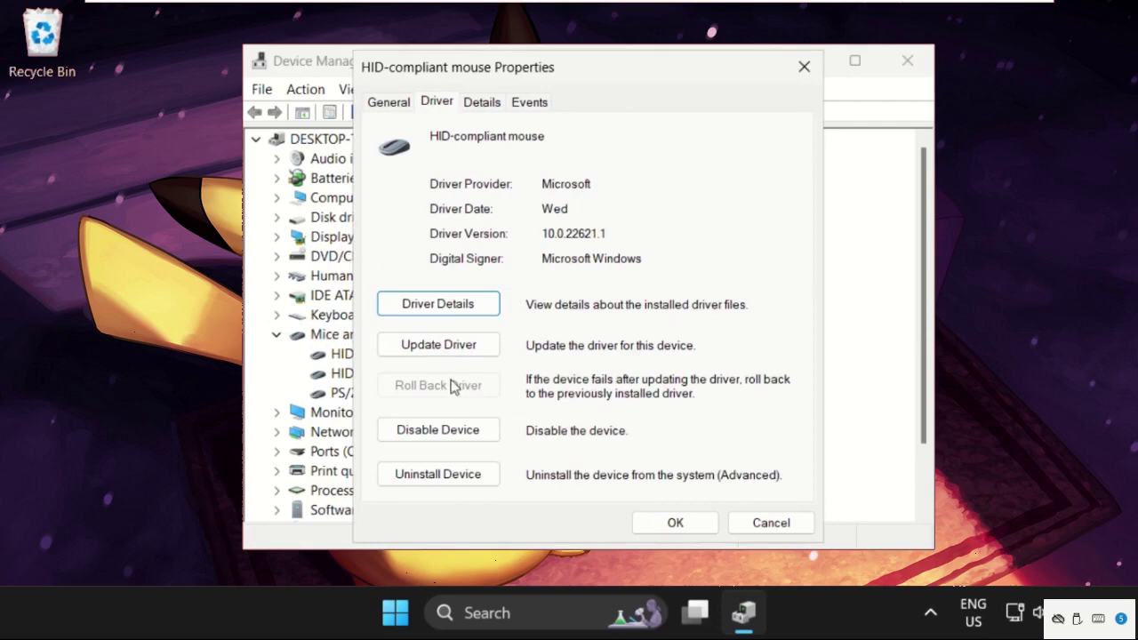
pyautogui.click(446, 350)
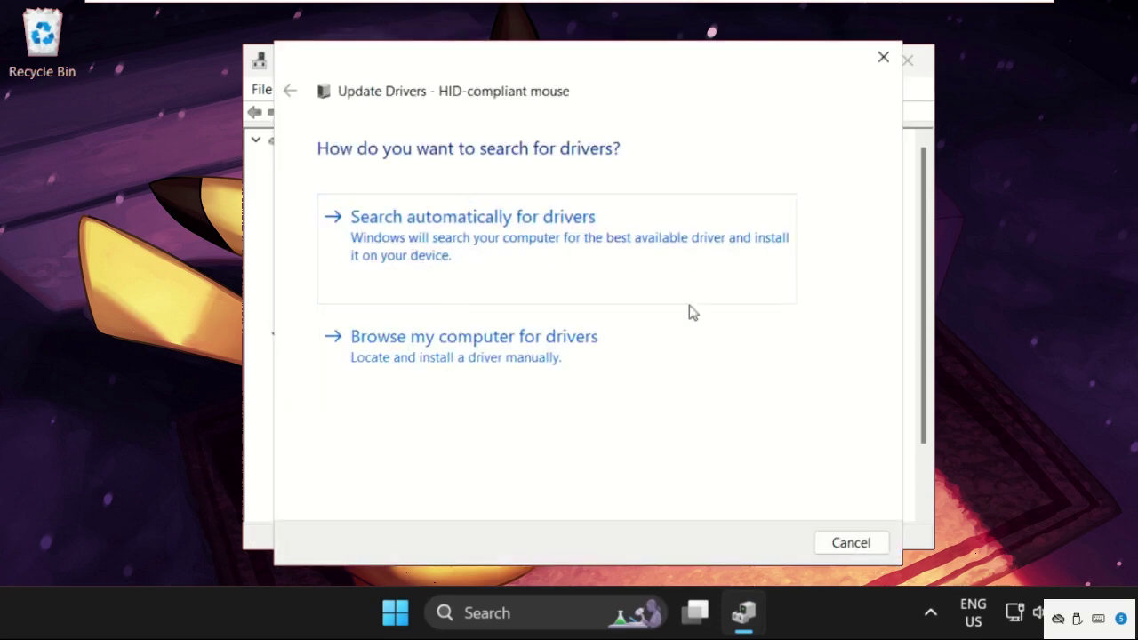
pyautogui.click(485, 250)
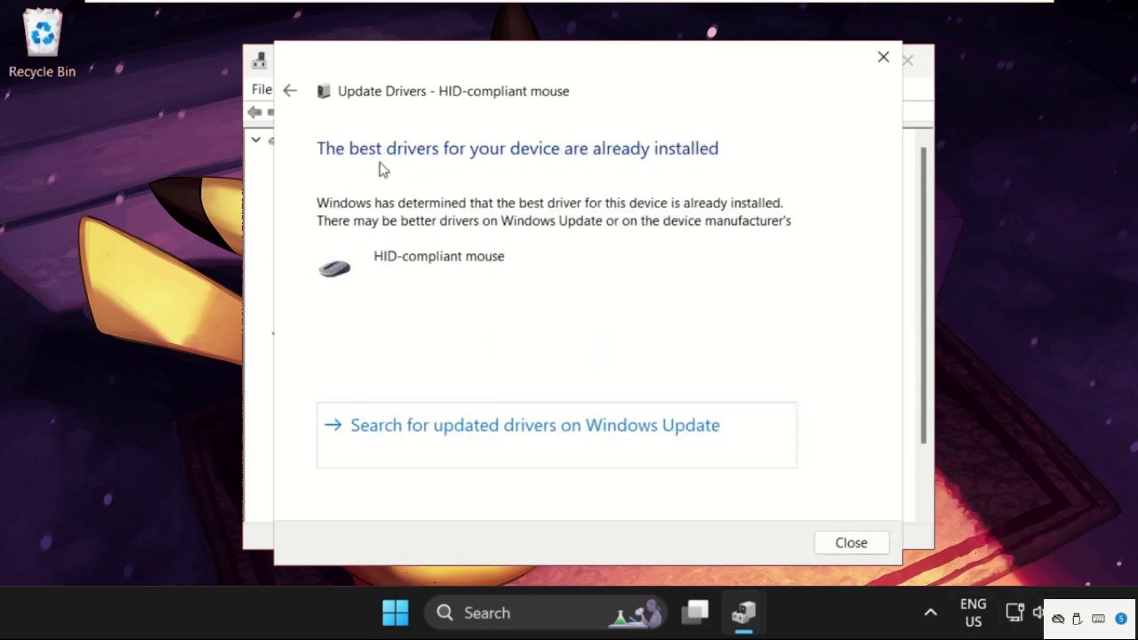
pyautogui.click(882, 57)
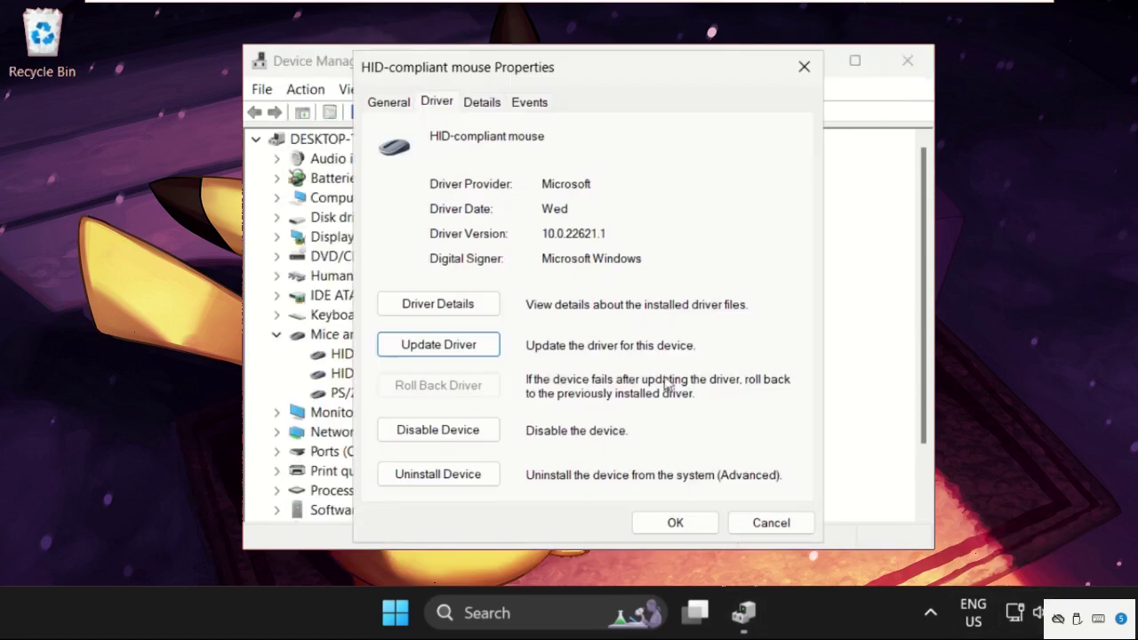
pyautogui.click(675, 523)
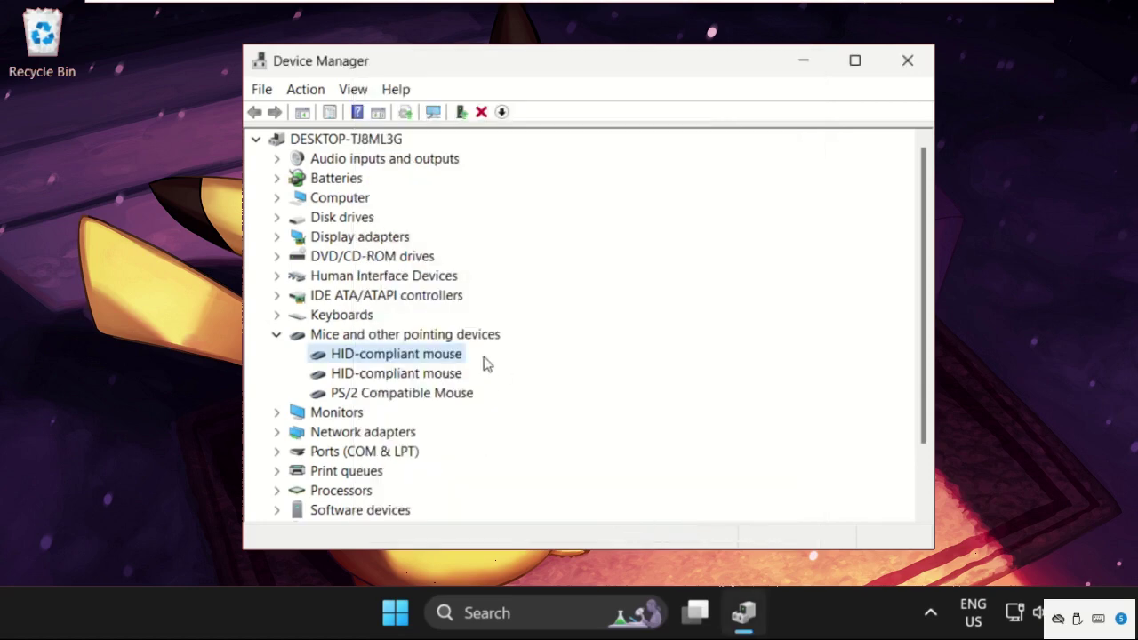
# Close Device Manager and launch Control Panel by searching 'contr'.
pyautogui.click(907, 62)
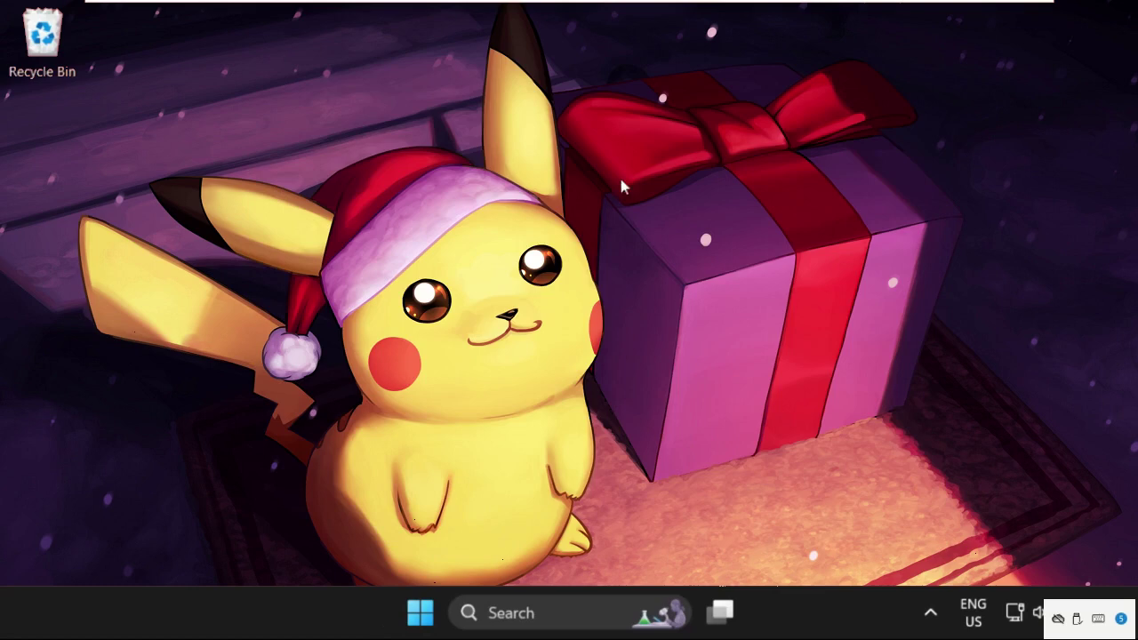
pyautogui.rightClick(426, 615)
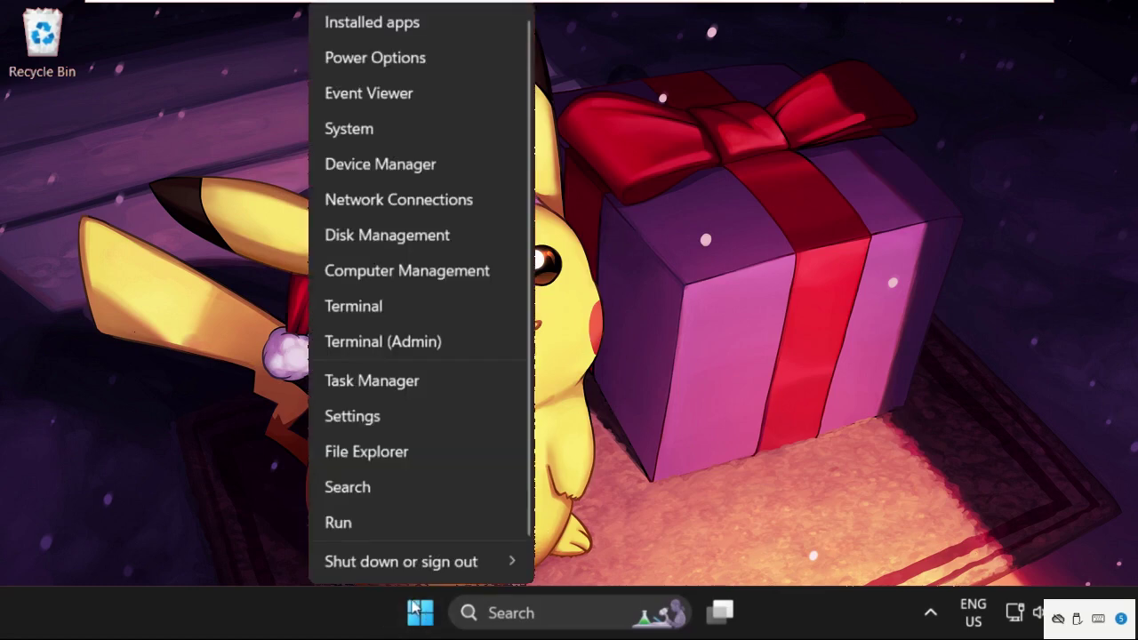
pyautogui.click(509, 613)
pyautogui.click(511, 608)
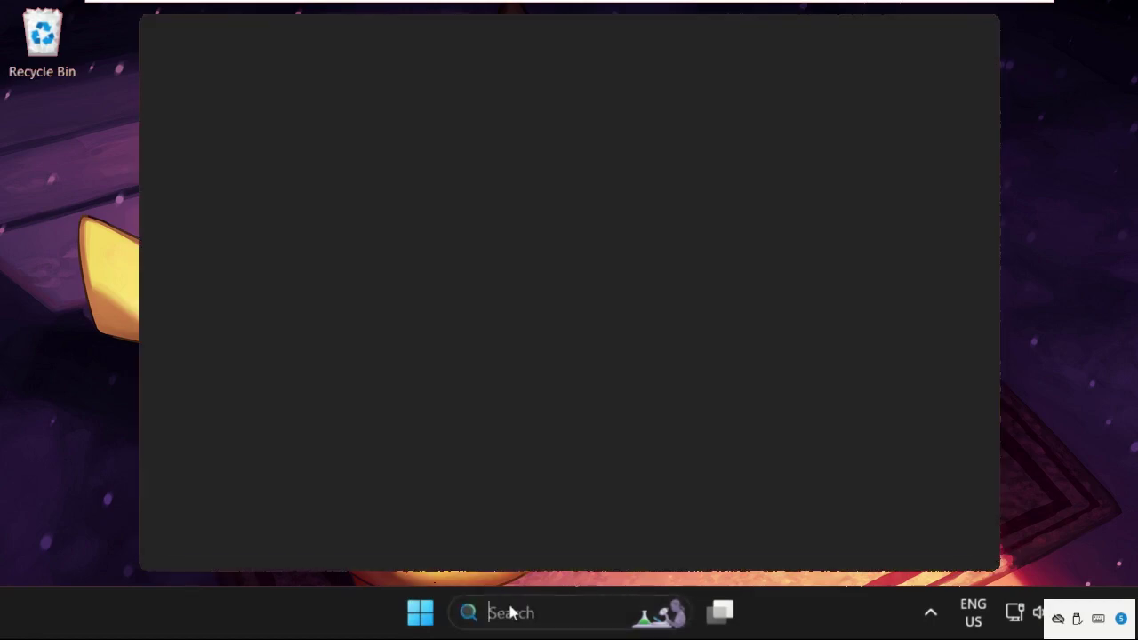
pyautogui.write('control Panel')
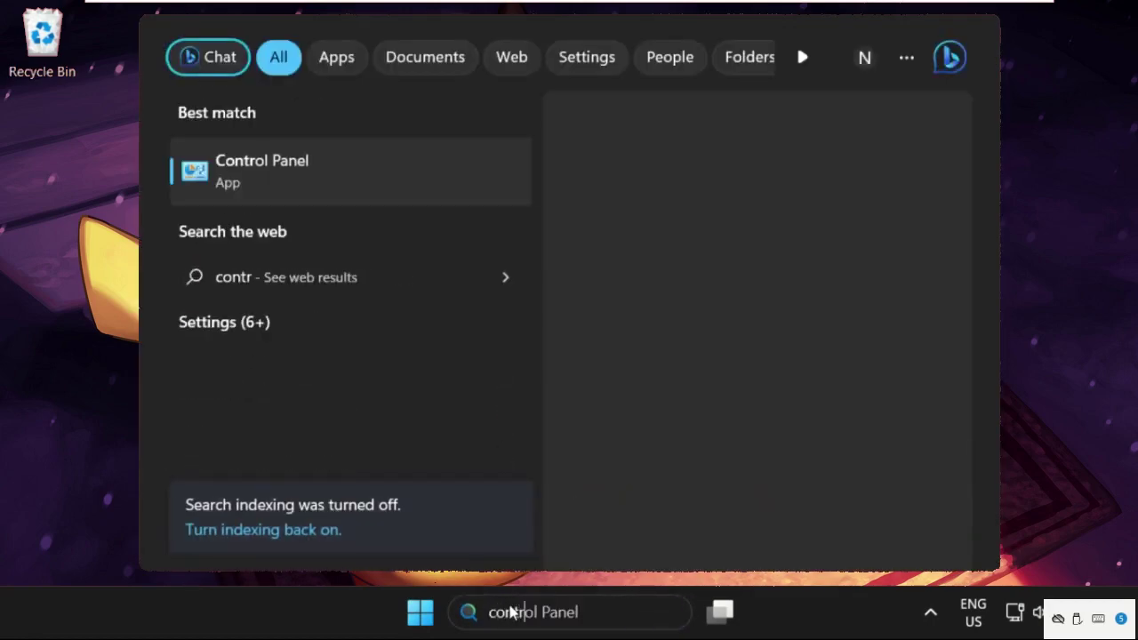
pyautogui.click(284, 169)
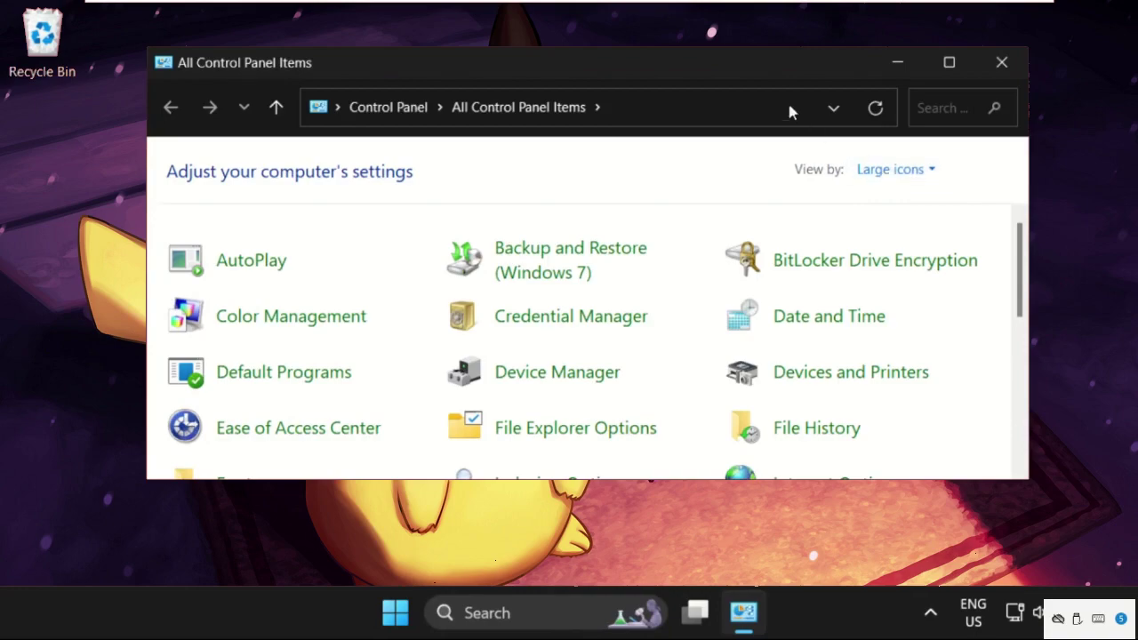
# Maximize Control Panel and keep its items shown as Large icons.
pyautogui.doubleClick(796, 71)
pyautogui.scroll(-2, 821, 224)
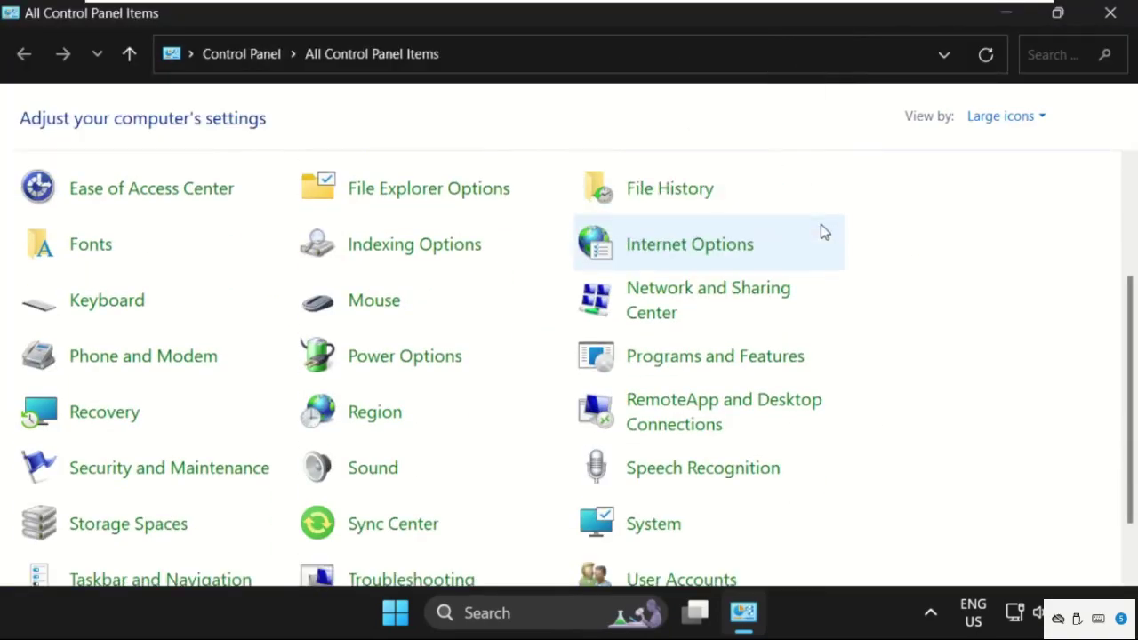
pyautogui.scroll(-1, 821, 224)
pyautogui.scroll(3, 820, 233)
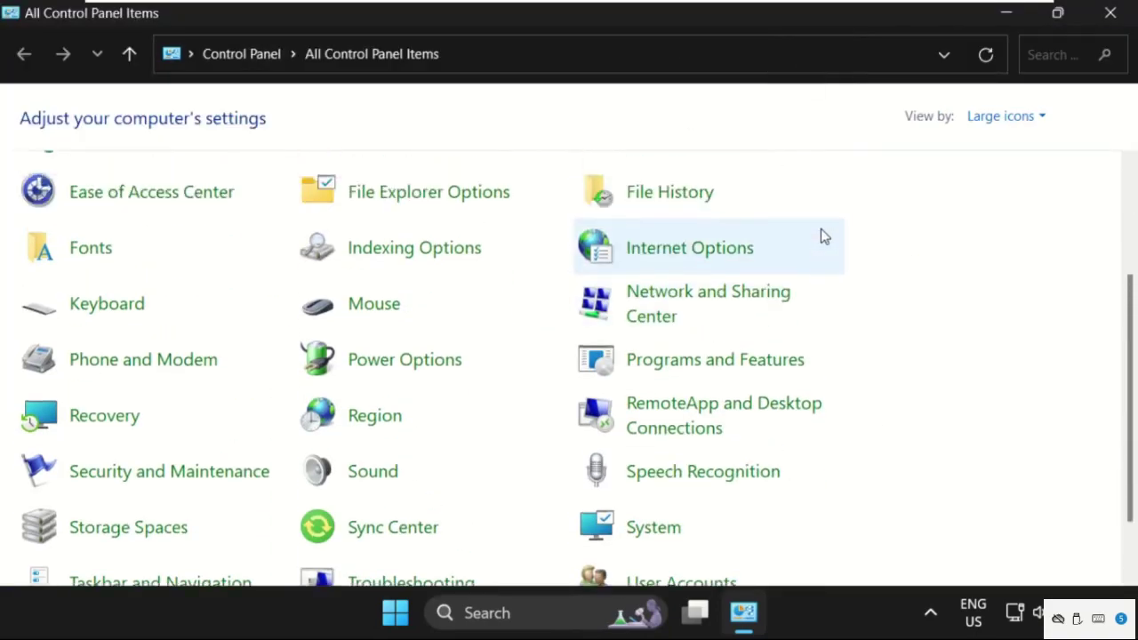
pyautogui.click(982, 116)
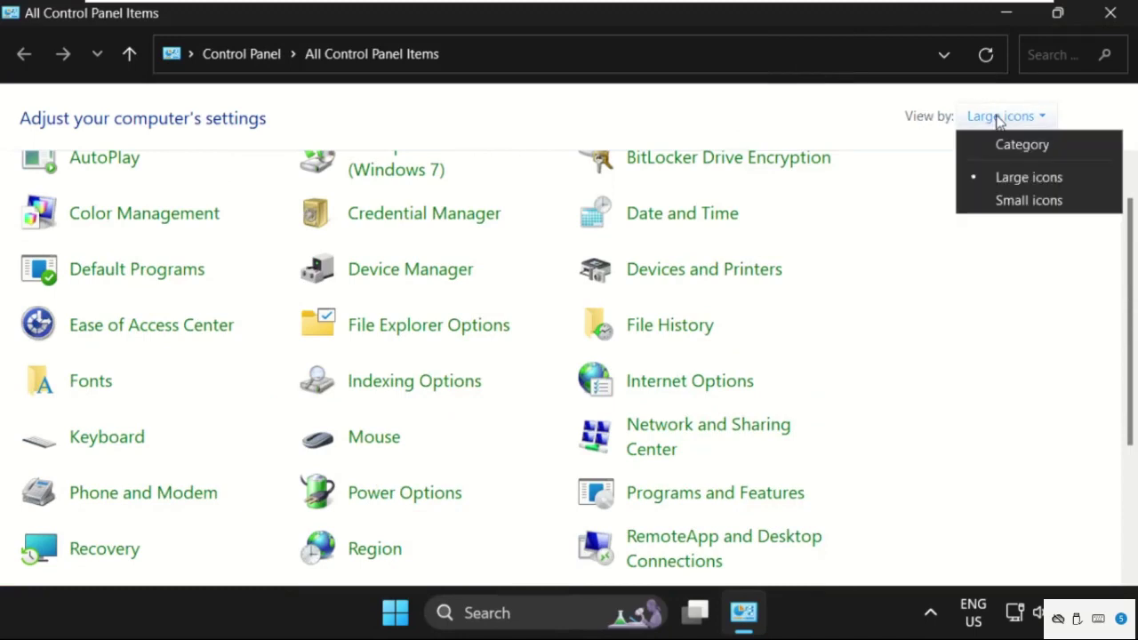
pyautogui.click(1016, 179)
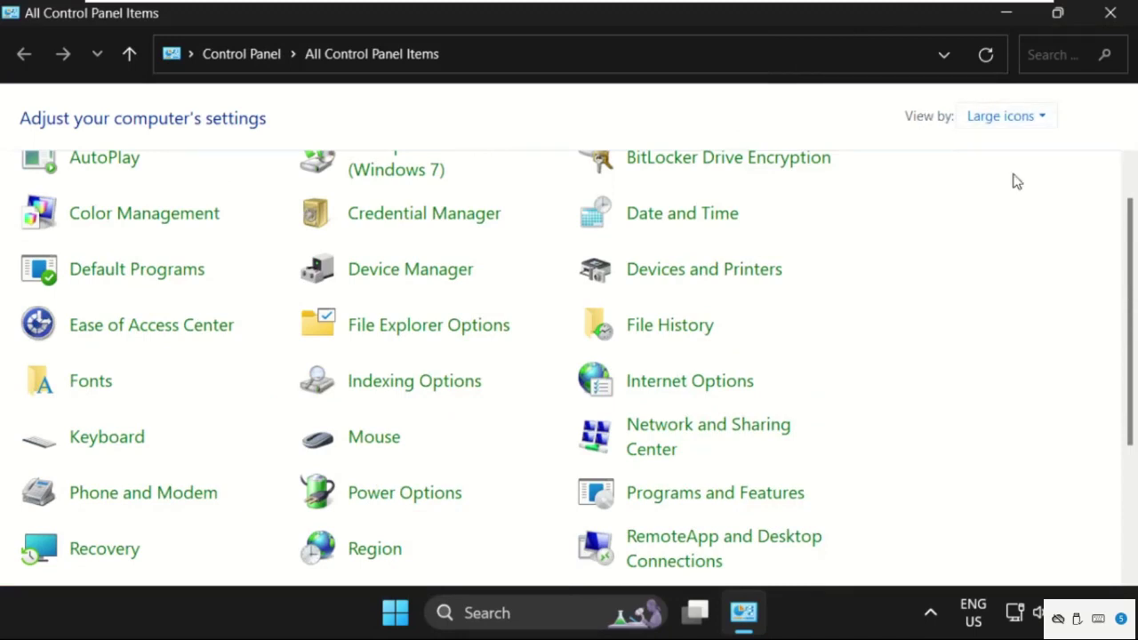
# Open Mouse settings and turn on pointer trails set to Short, applying the change.
pyautogui.click(373, 437)
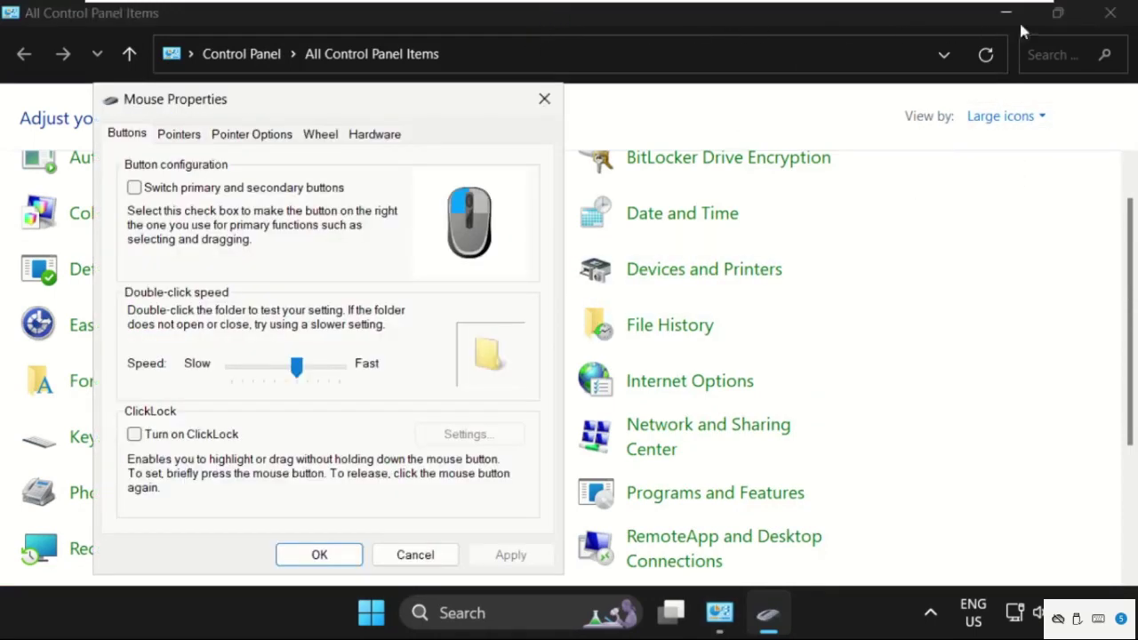
pyautogui.click(1110, 12)
pyautogui.moveTo(274, 113); pyautogui.dragTo(515, 58)
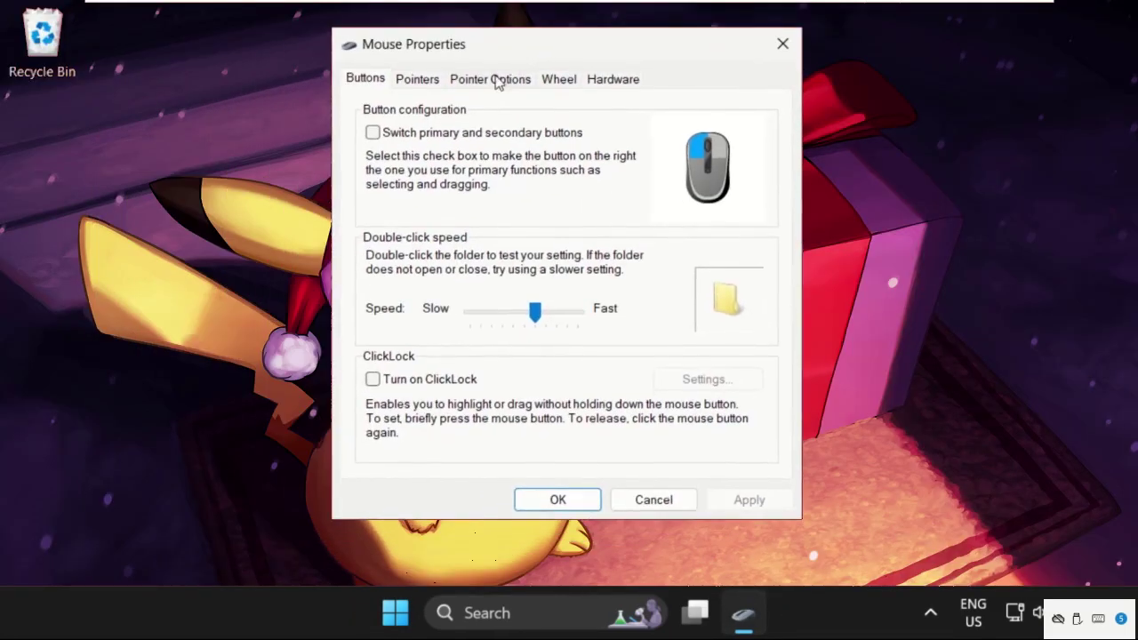
pyautogui.click(496, 80)
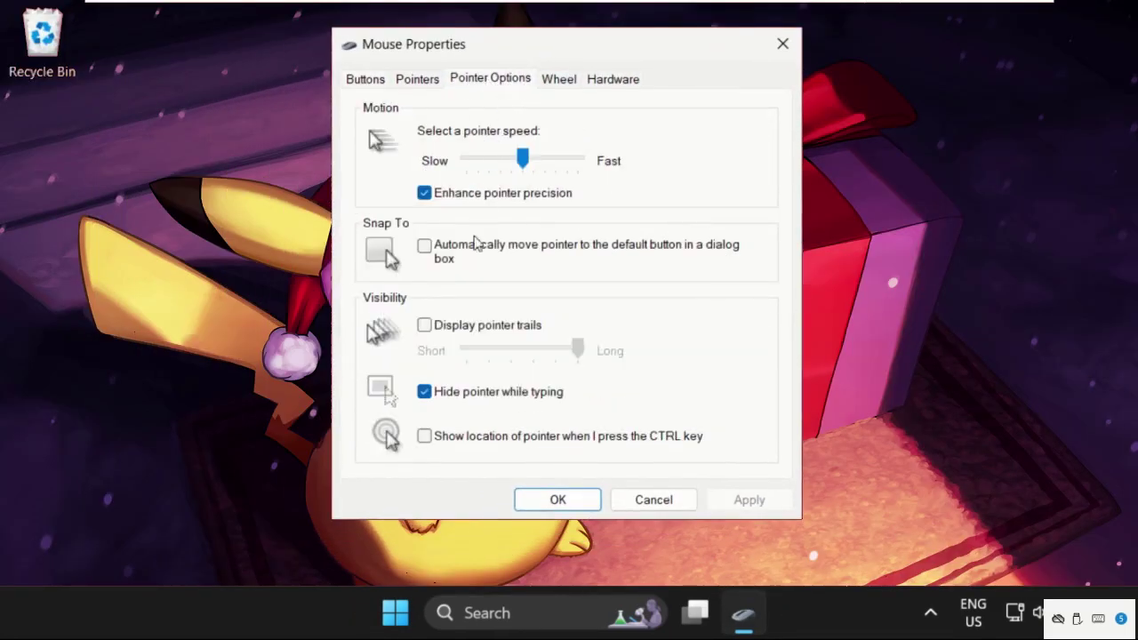
pyautogui.click(425, 326)
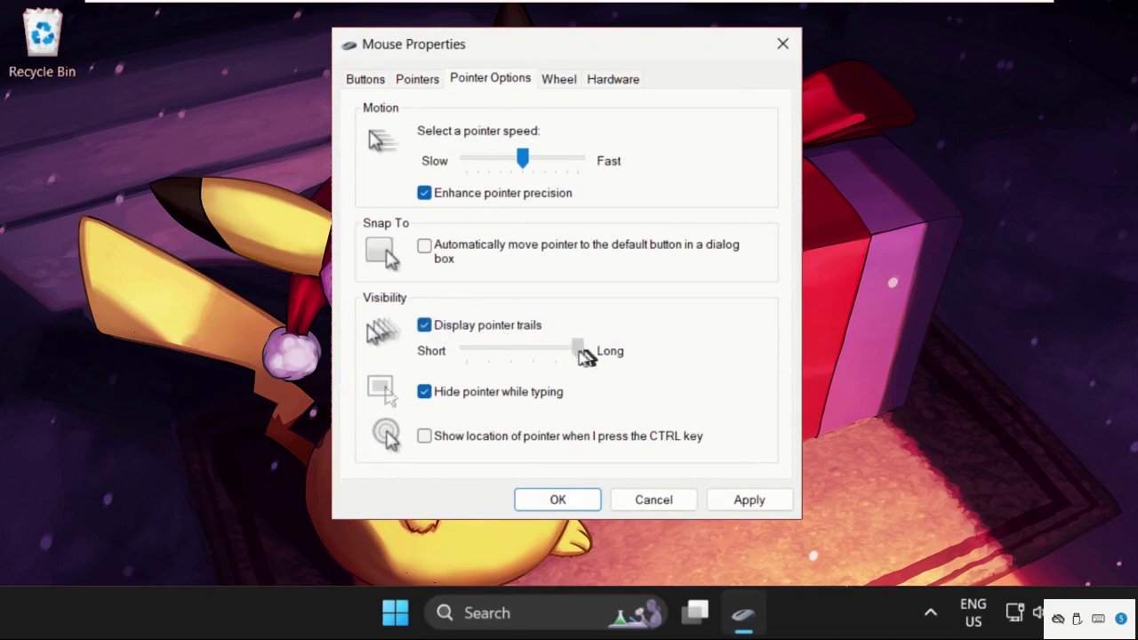
pyautogui.moveTo(578, 350); pyautogui.dragTo(484, 355)
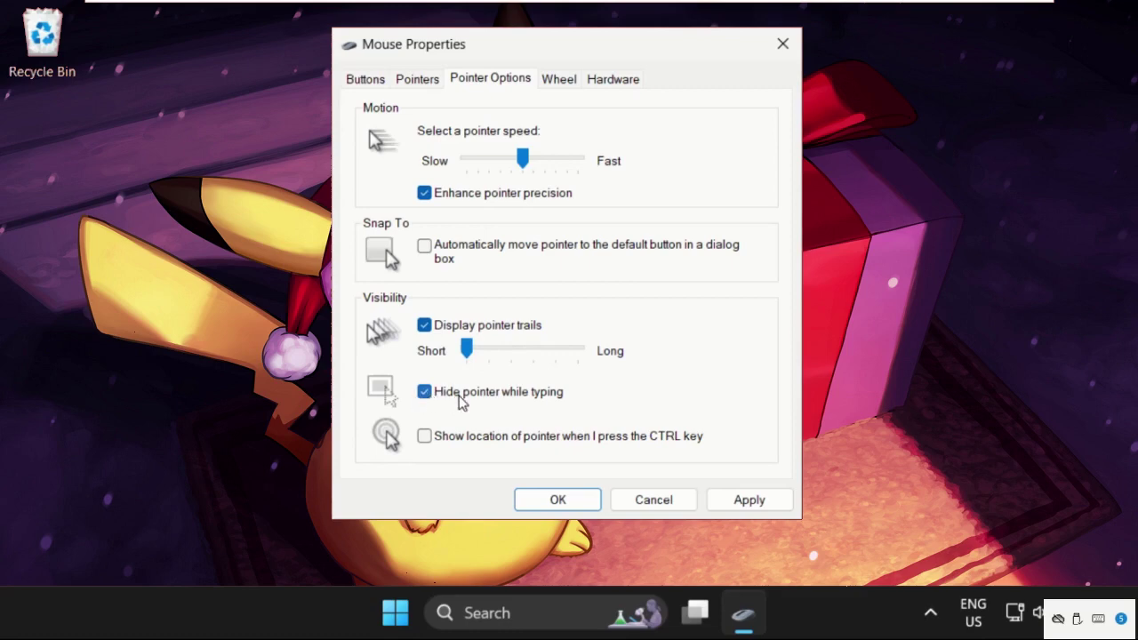
pyautogui.click(739, 499)
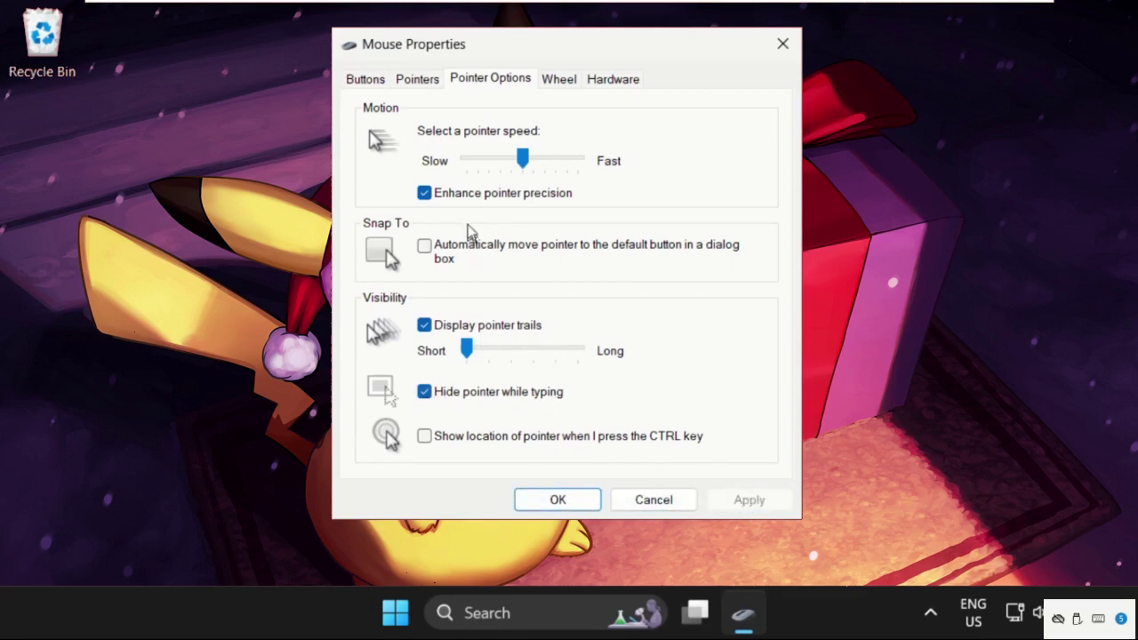
# Restore the default pointer scheme, save and close Mouse Properties, then refresh the desktop.
pyautogui.click(415, 79)
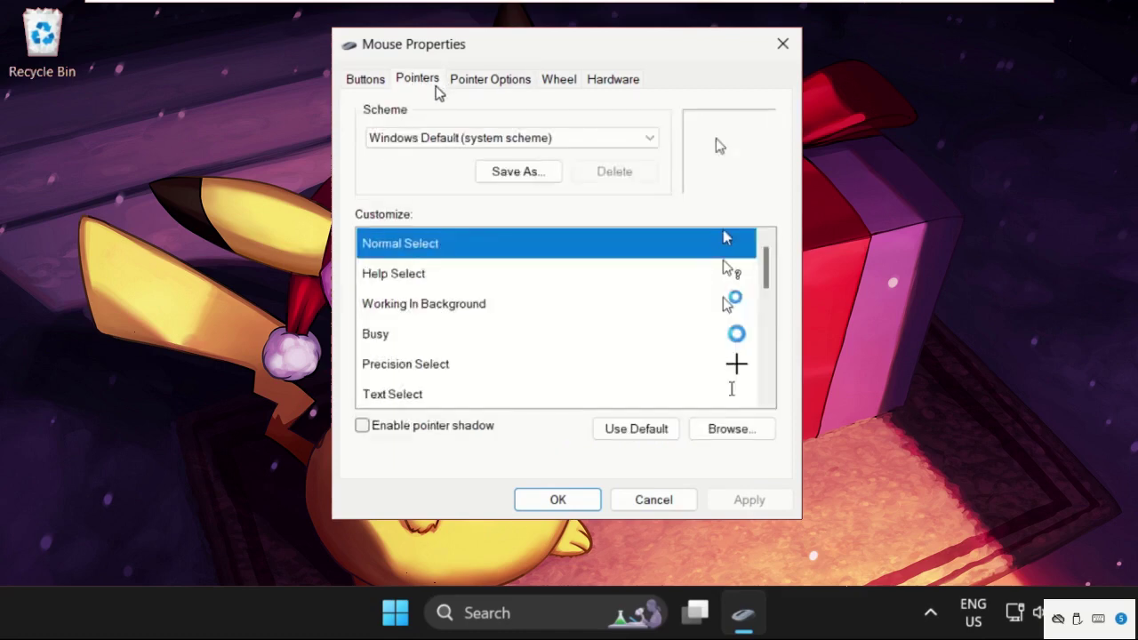
pyautogui.click(636, 435)
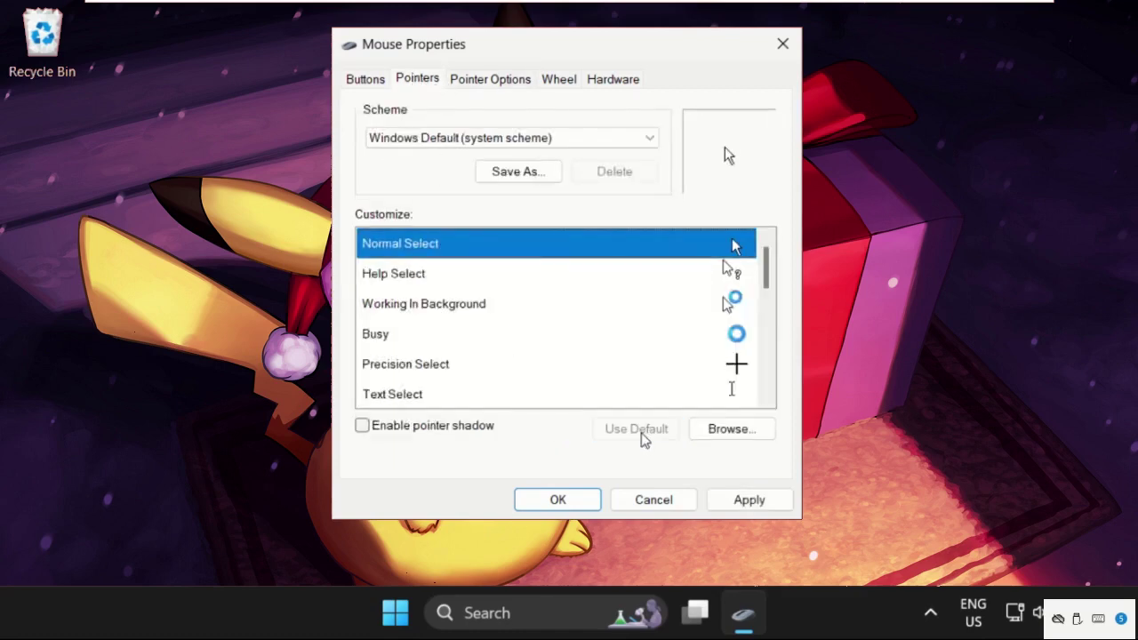
pyautogui.click(735, 500)
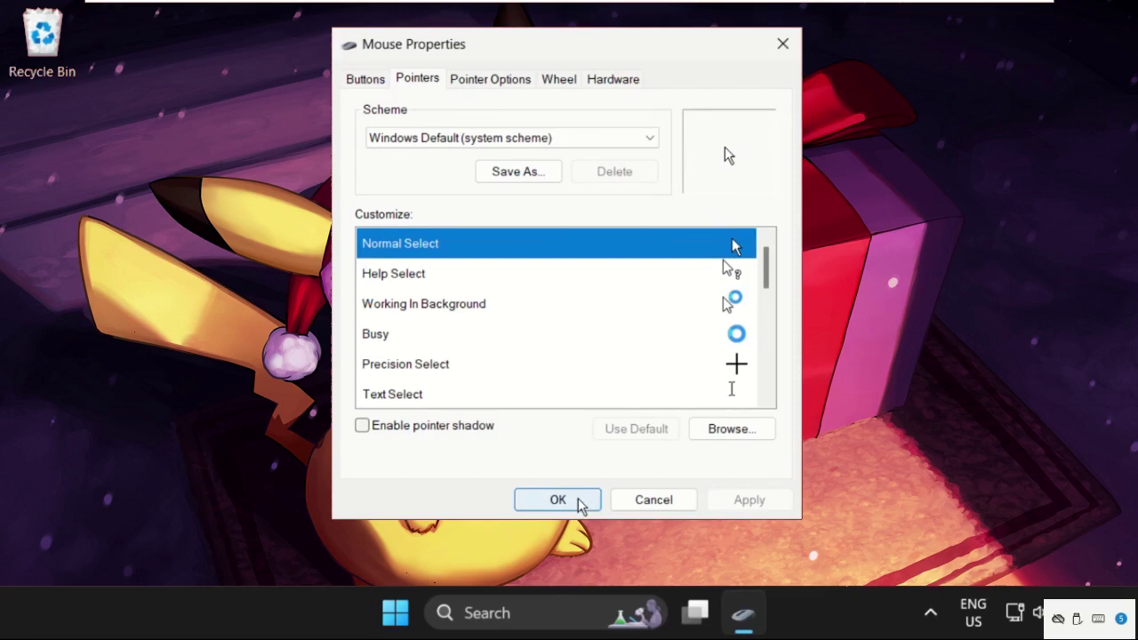
pyautogui.click(578, 502)
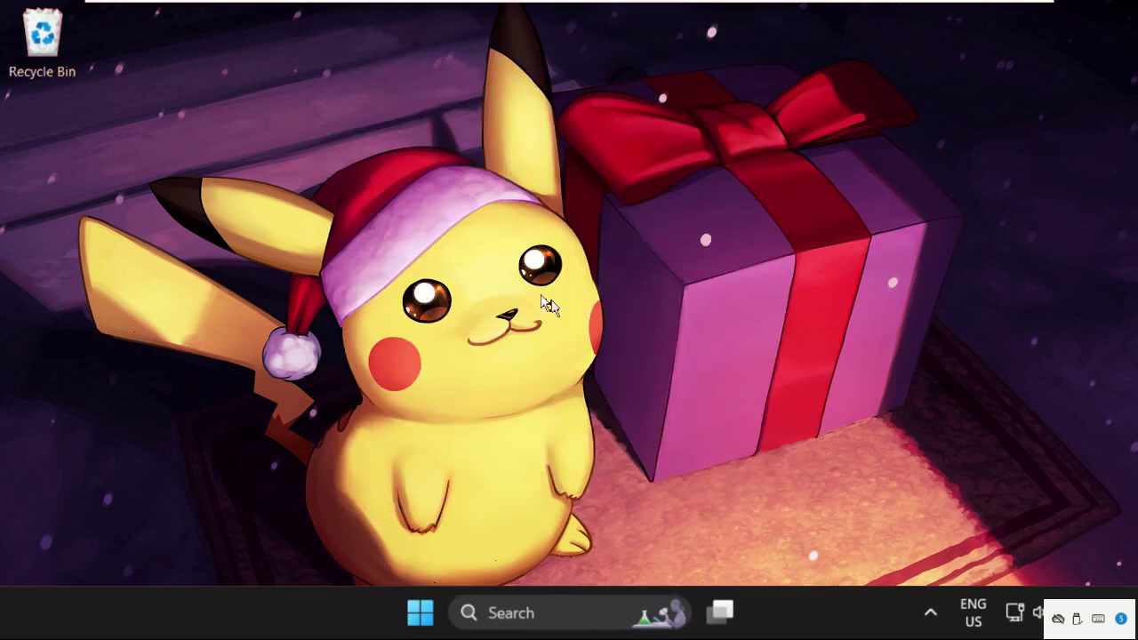
pyautogui.rightClick(510, 218)
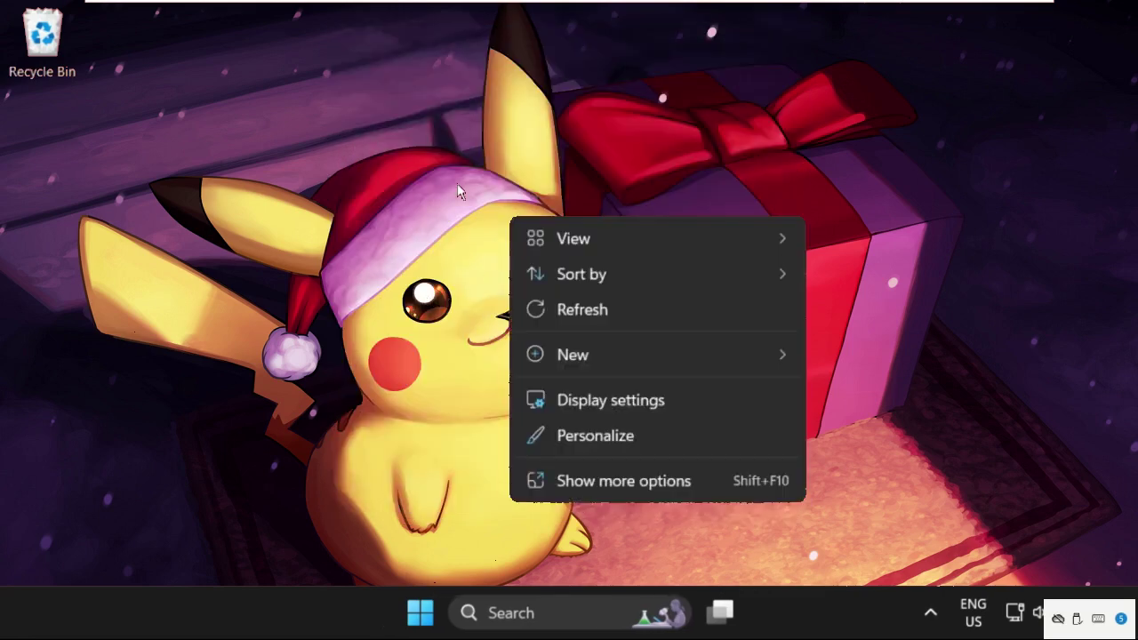
pyautogui.click(580, 311)
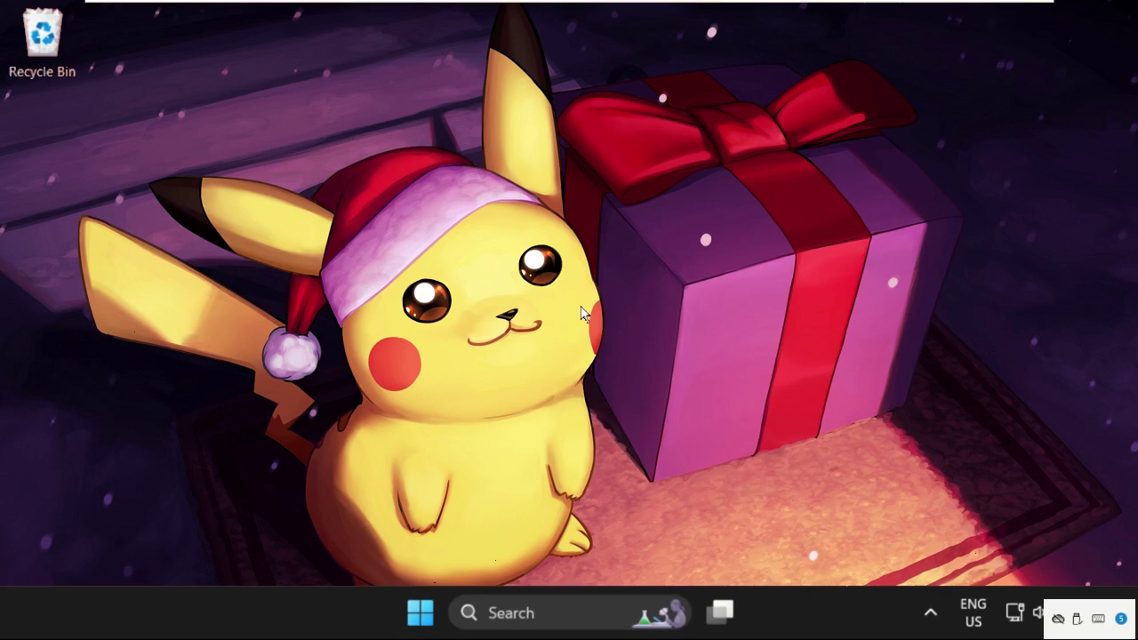